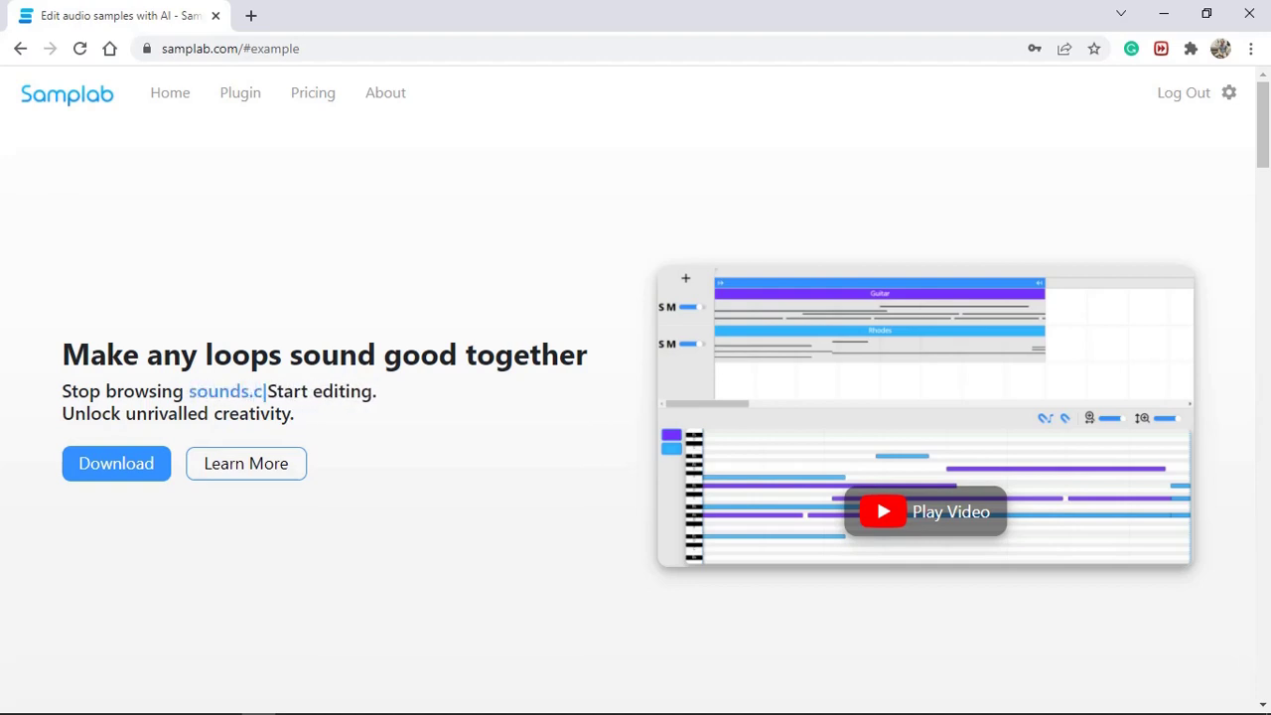
# Step: Listen to the original, separated-notes and editable-notes demo samples one after another
pyautogui.scroll(-5, 504, 582)
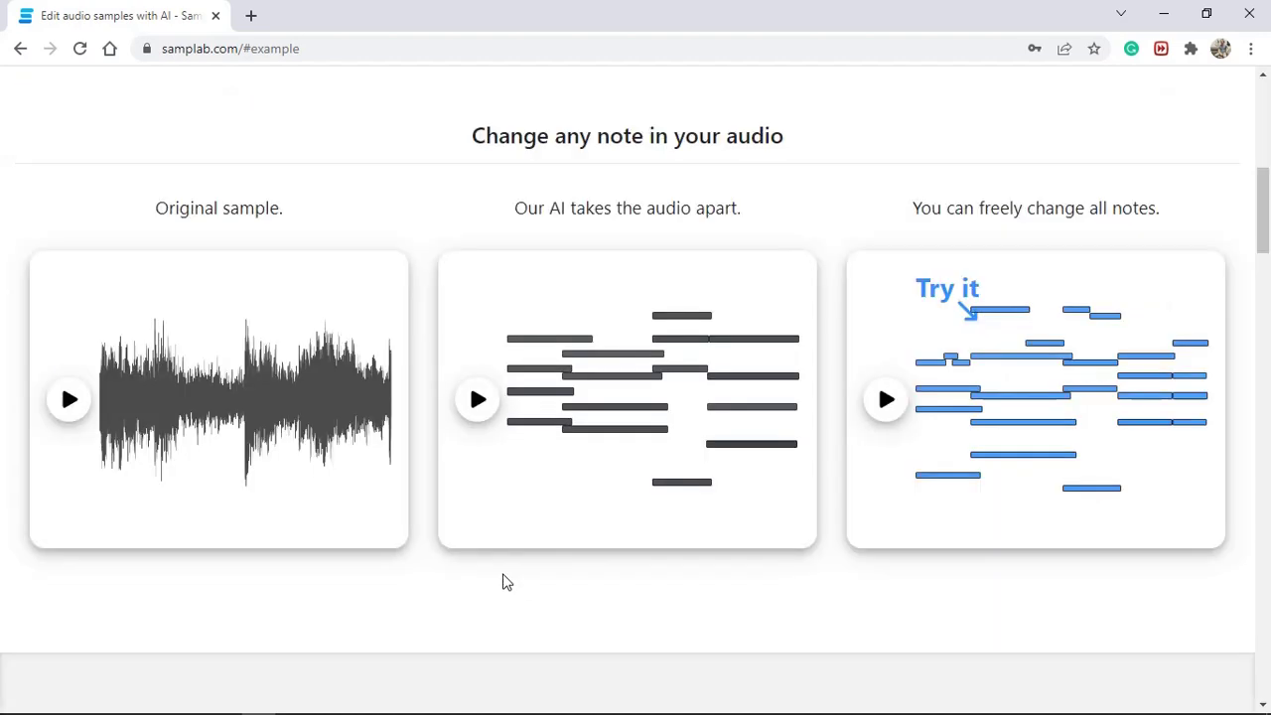
pyautogui.click(67, 402)
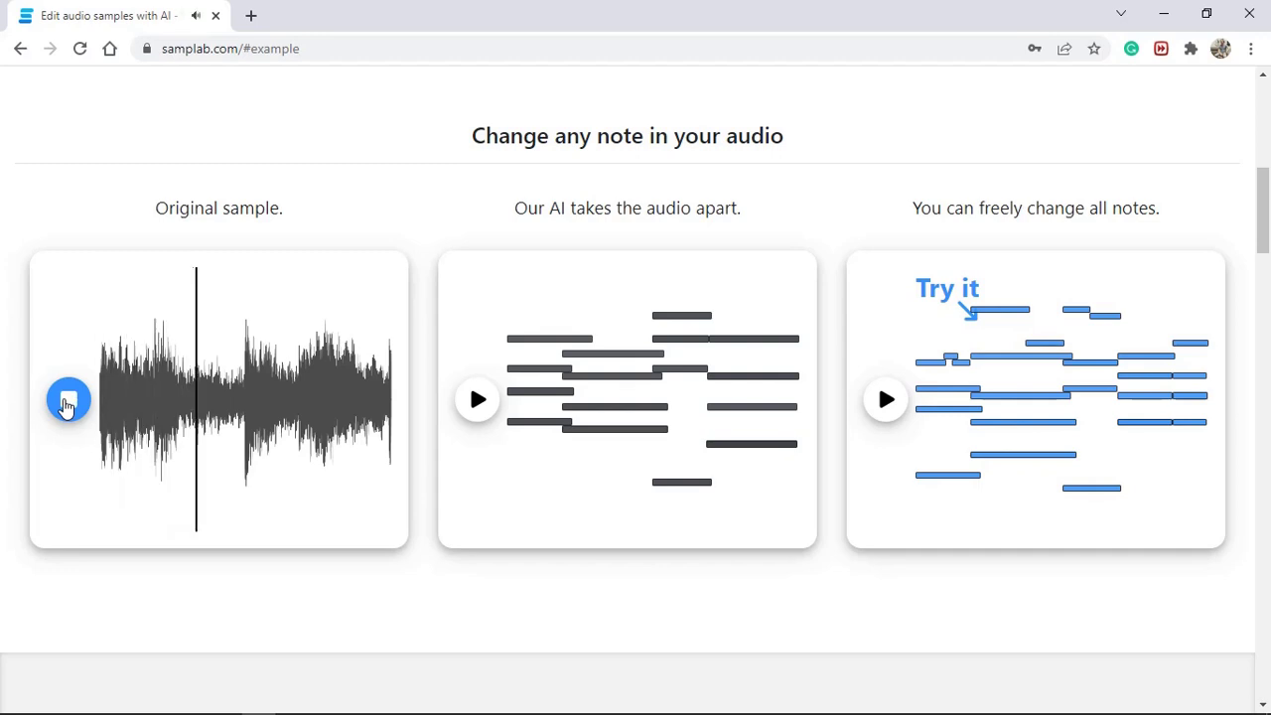
pyautogui.click(66, 403)
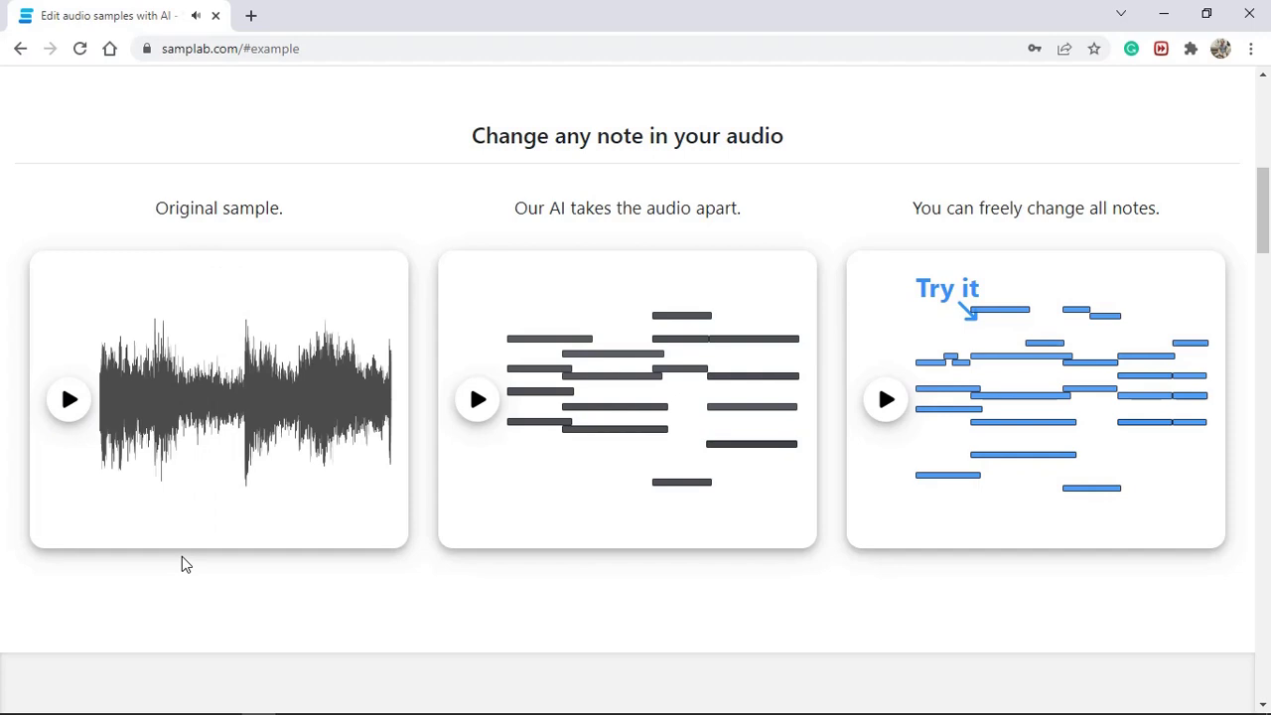
pyautogui.click(479, 402)
pyautogui.click(479, 402)
pyautogui.click(887, 402)
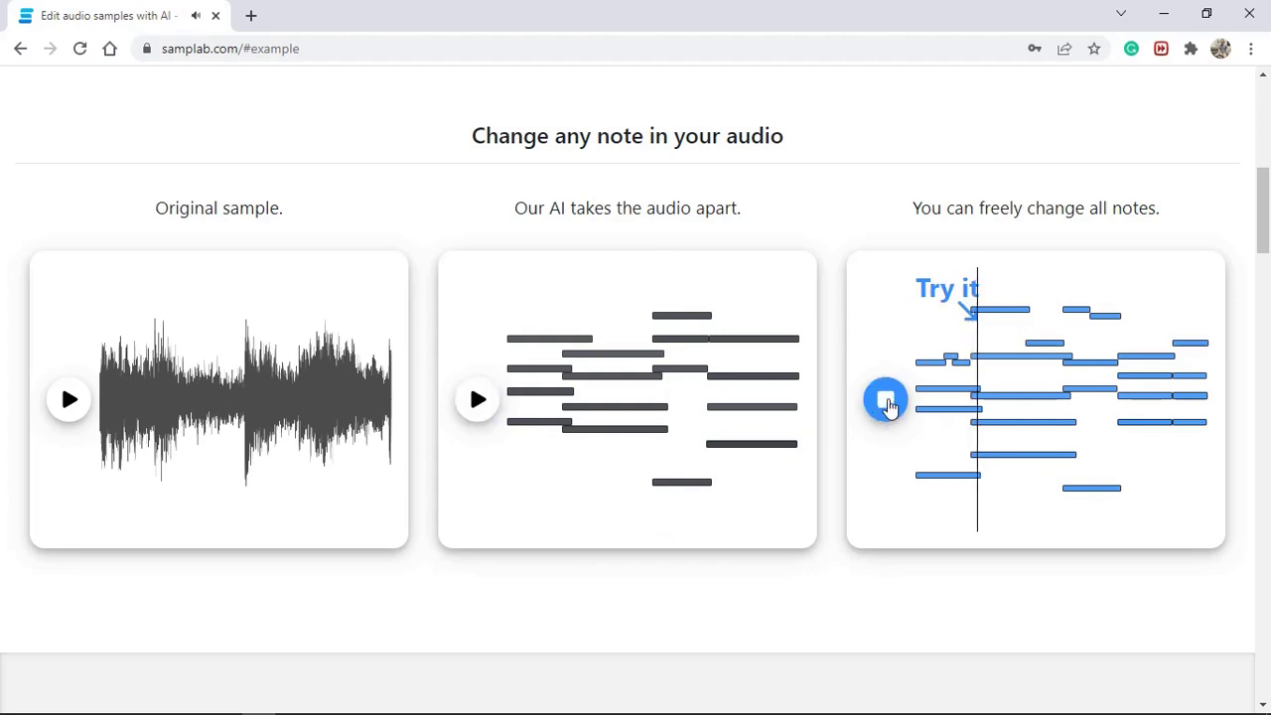
pyautogui.click(887, 403)
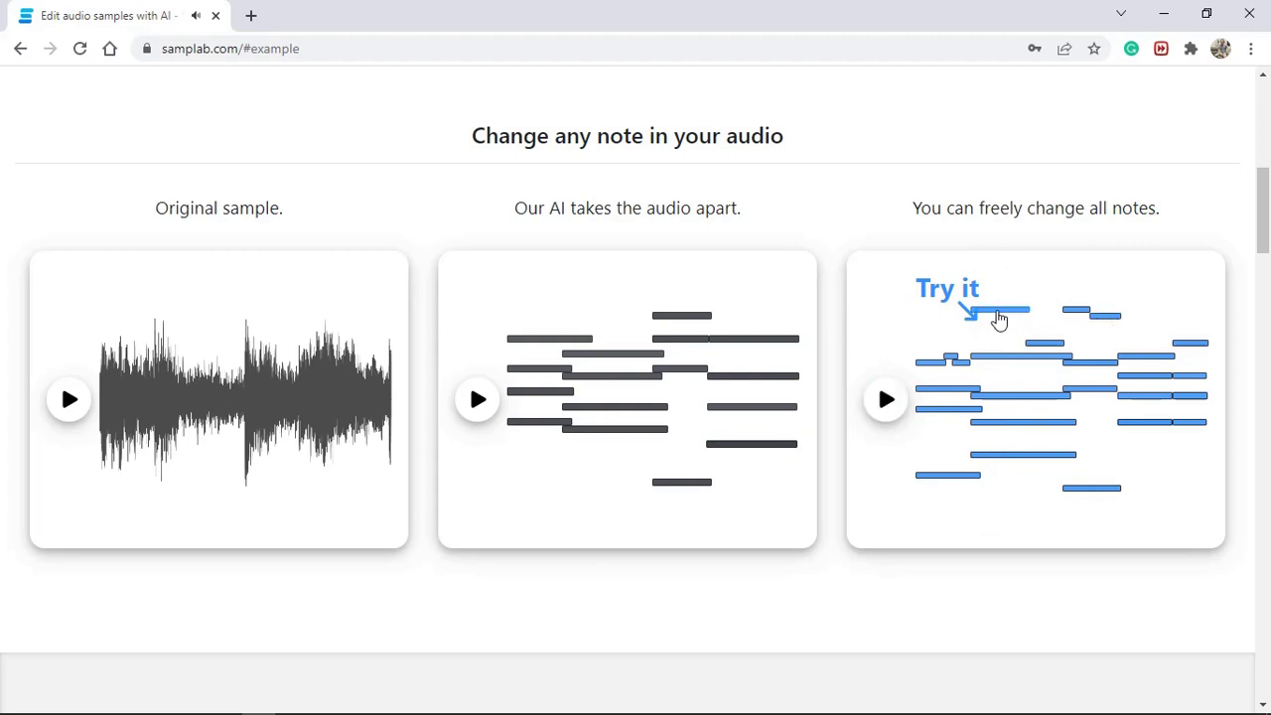
# Step: In the Try it demo, lower one note and raise another, replaying after each change
pyautogui.moveTo(999, 319); pyautogui.dragTo(998, 345)
pyautogui.click(887, 402)
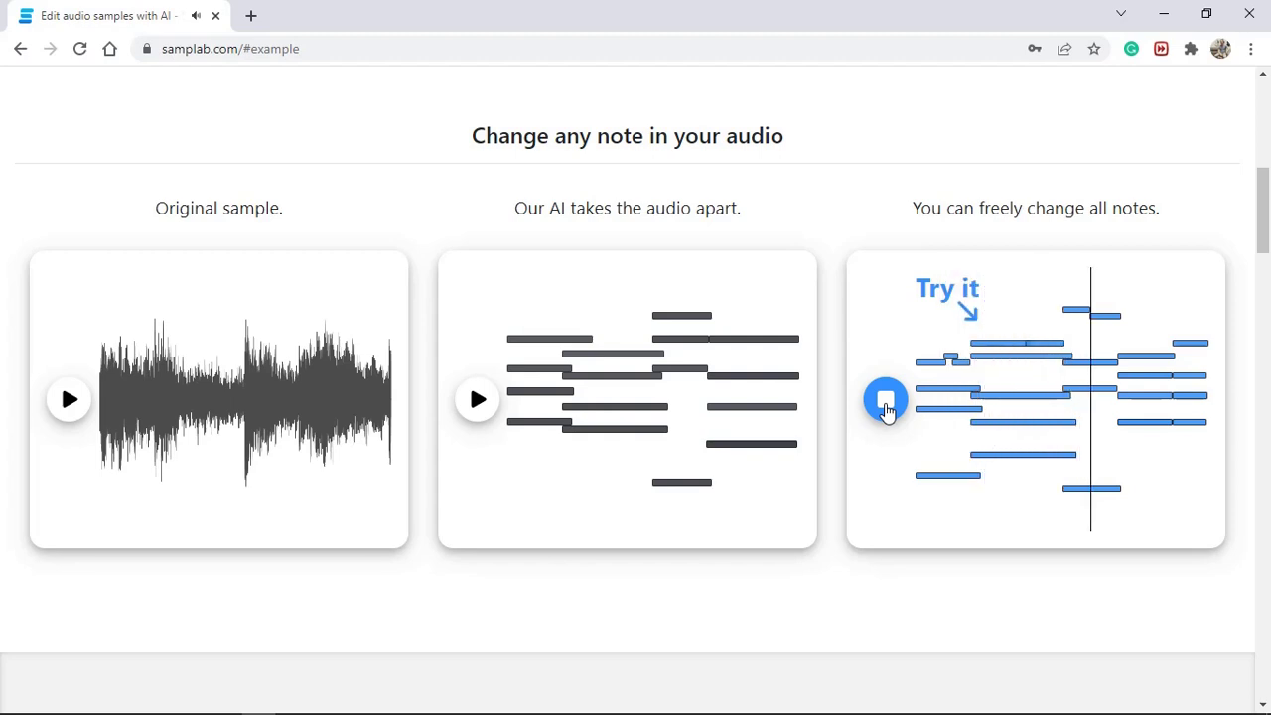
pyautogui.click(887, 402)
pyautogui.moveTo(1107, 318); pyautogui.dragTo(1116, 286)
pyautogui.click(887, 400)
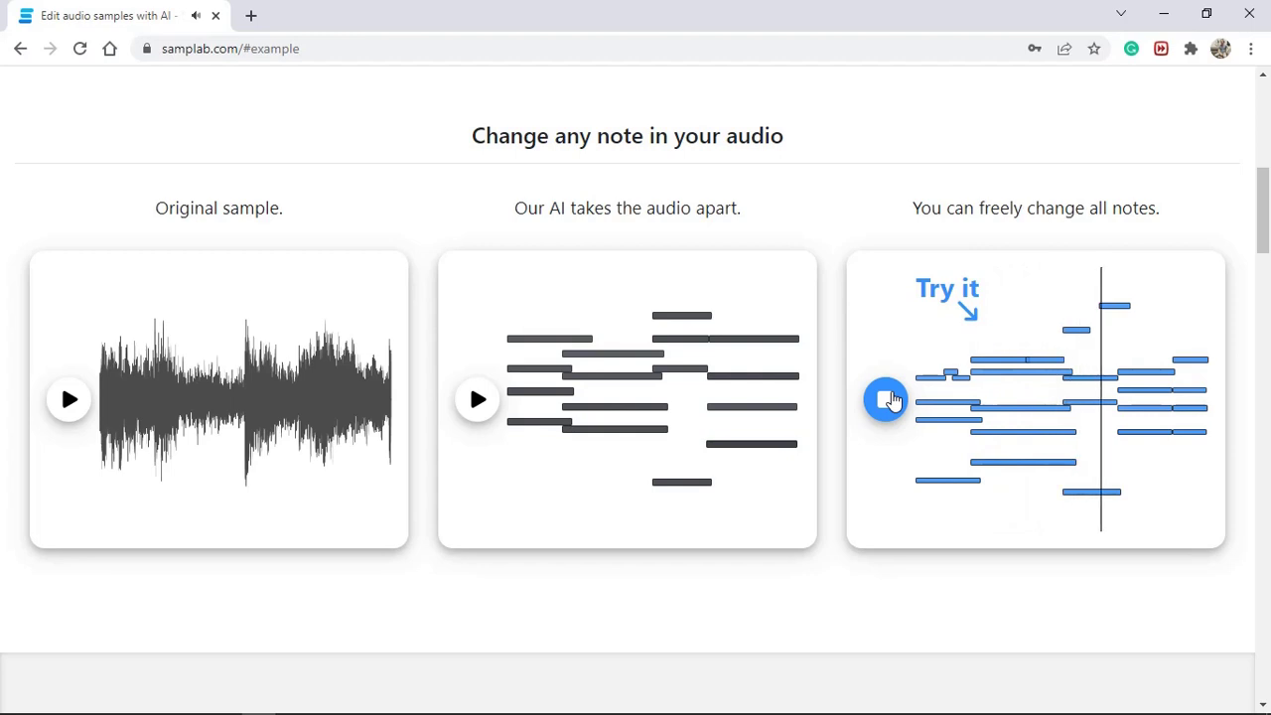
pyautogui.click(887, 400)
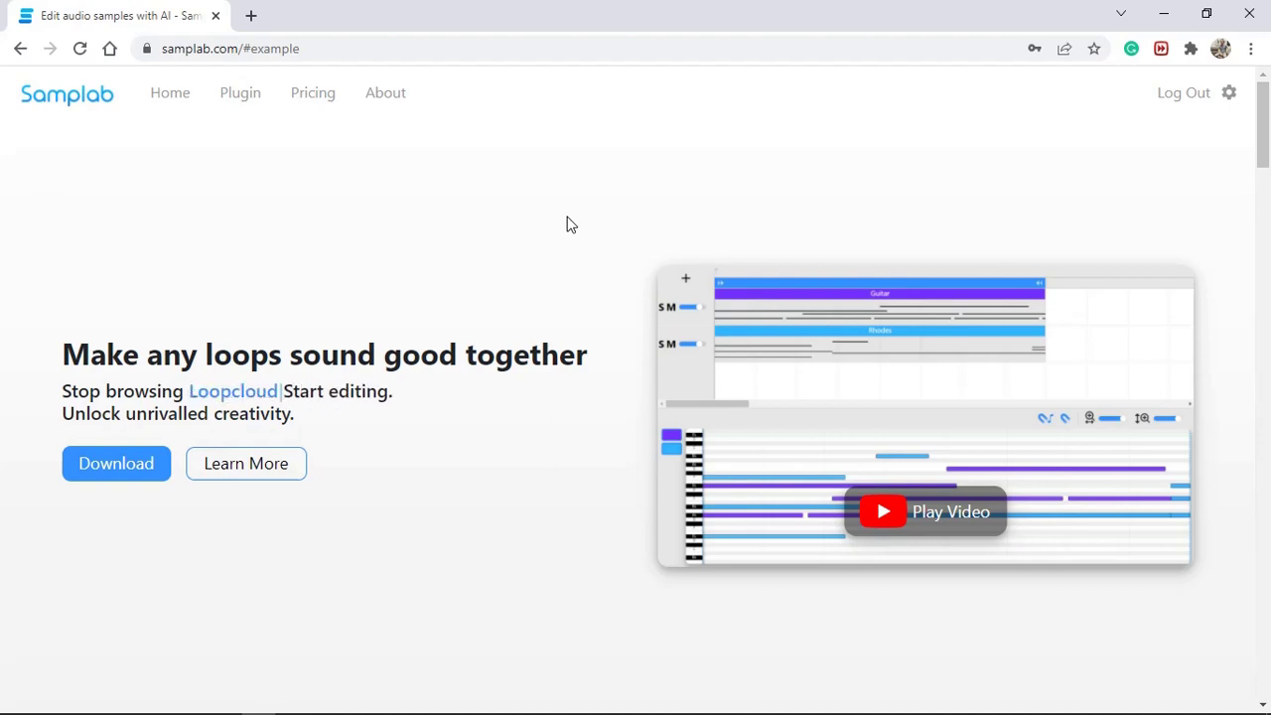
# Step: Switch to the Samplab desktop app, showing an empty New Project at 120 bpm
pyautogui.click(1253, 509)
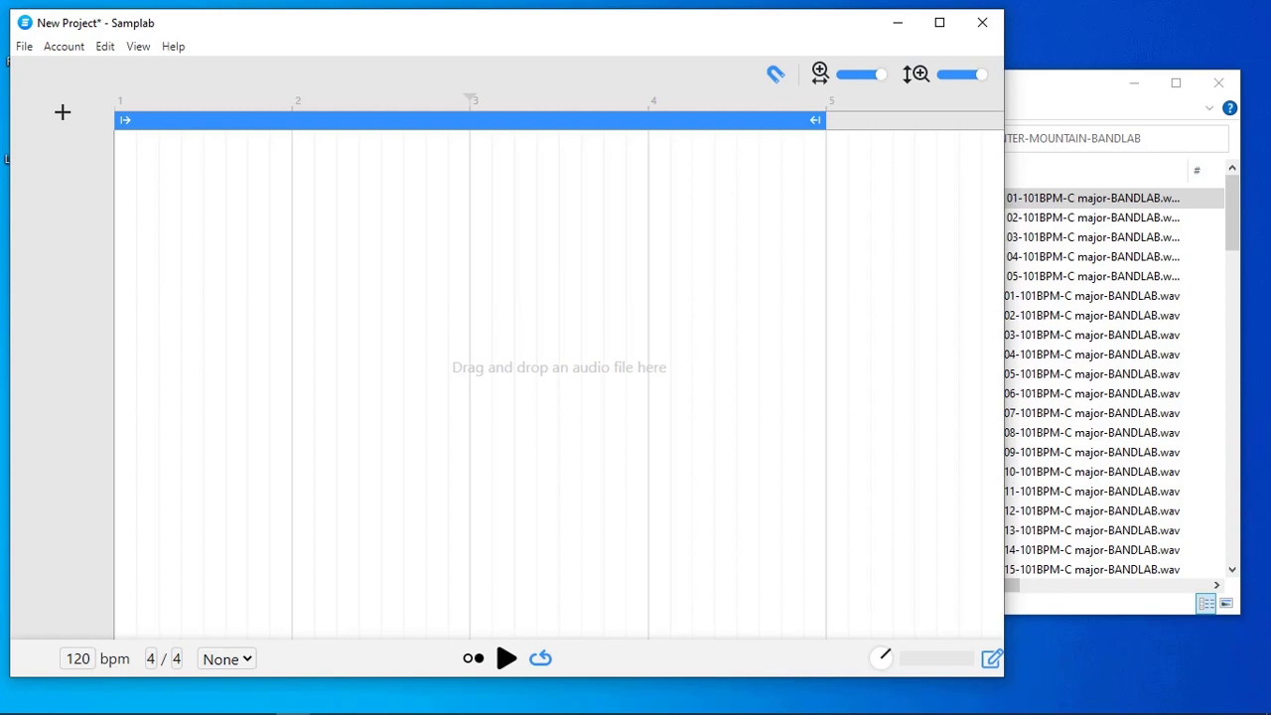
pyautogui.click(25, 49)
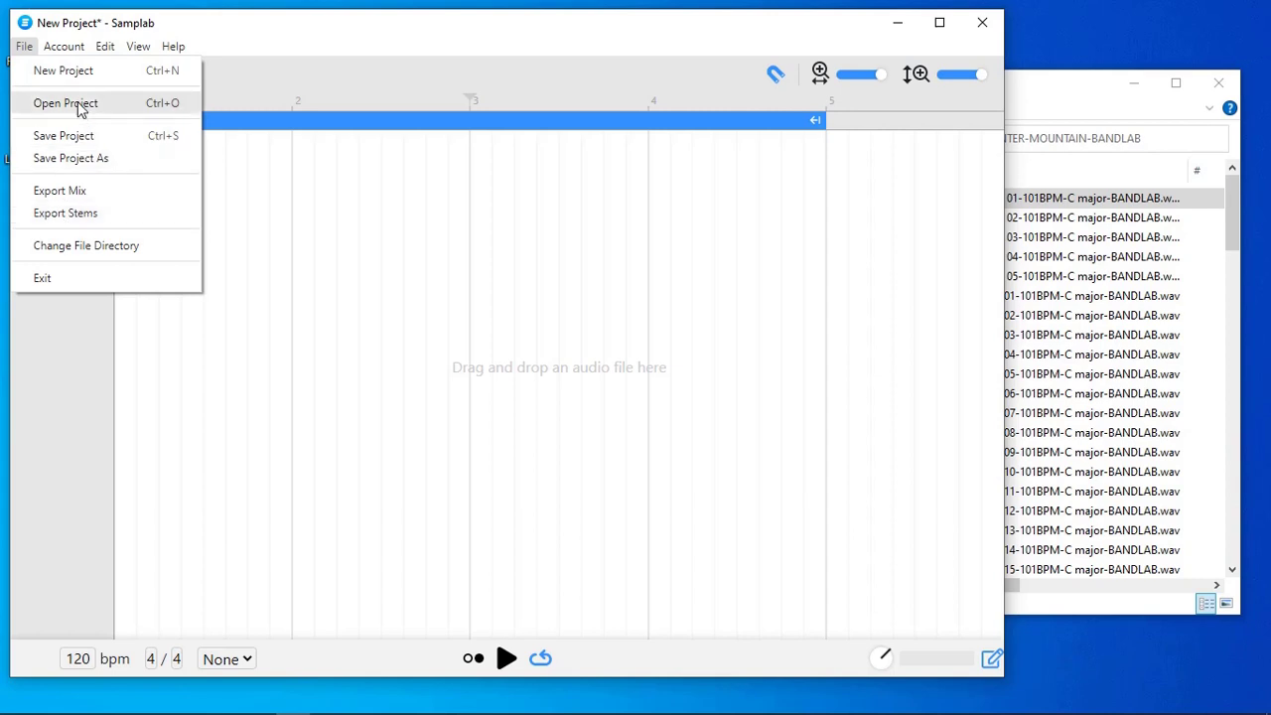
pyautogui.moveTo(108, 55)
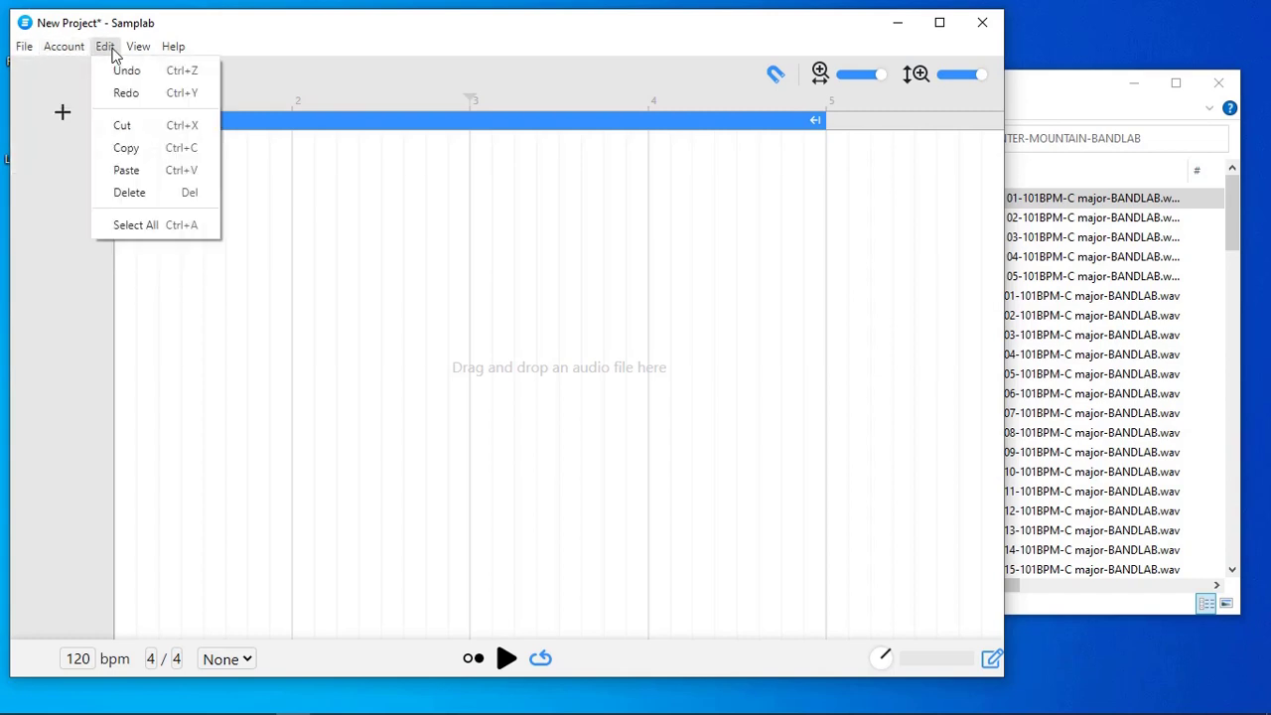
pyautogui.moveTo(172, 57)
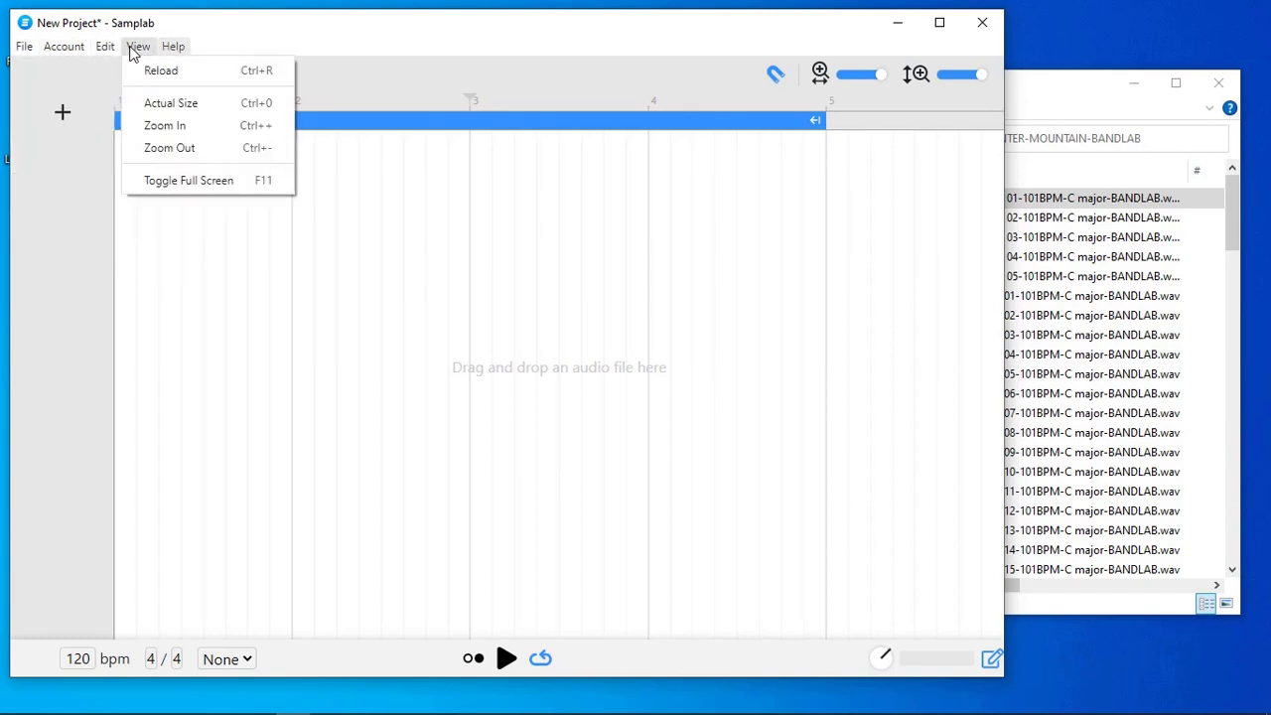
pyautogui.click(427, 42)
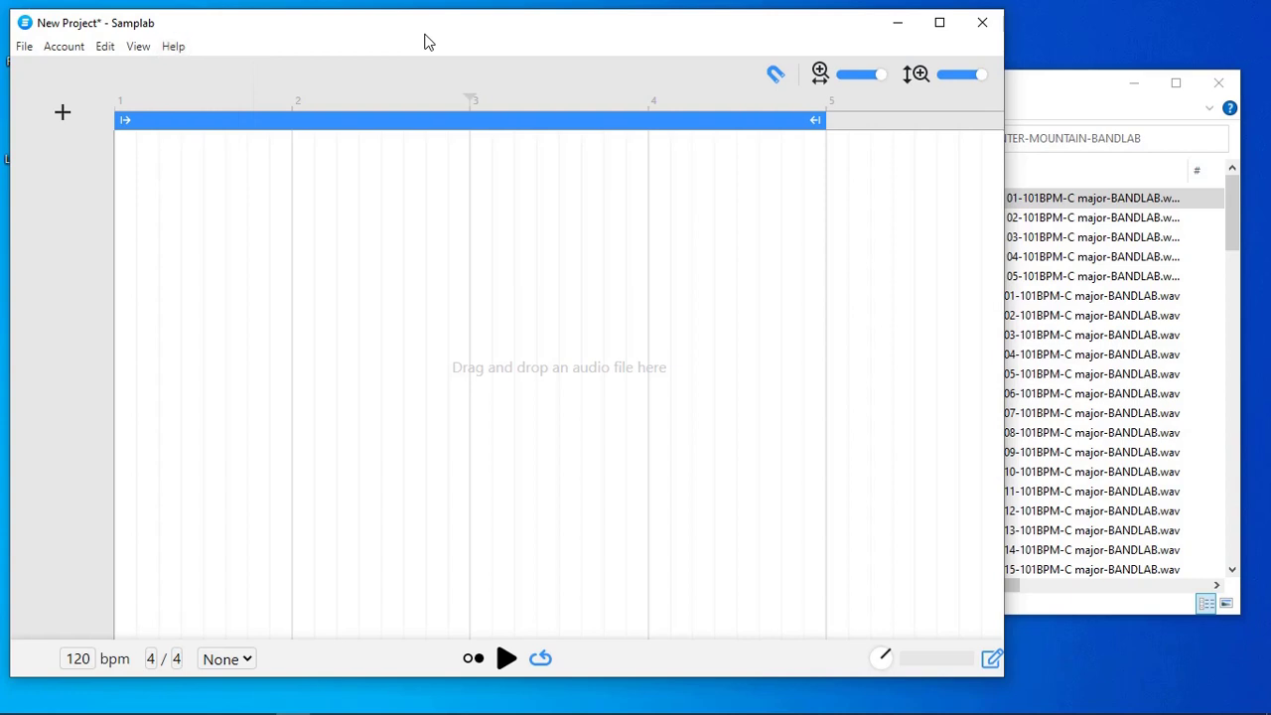
# Step: Import Winter Mountain Acoustic Picked 01, keeping 101 bpm and C major, and mark it Harmonic
pyautogui.click(1076, 104)
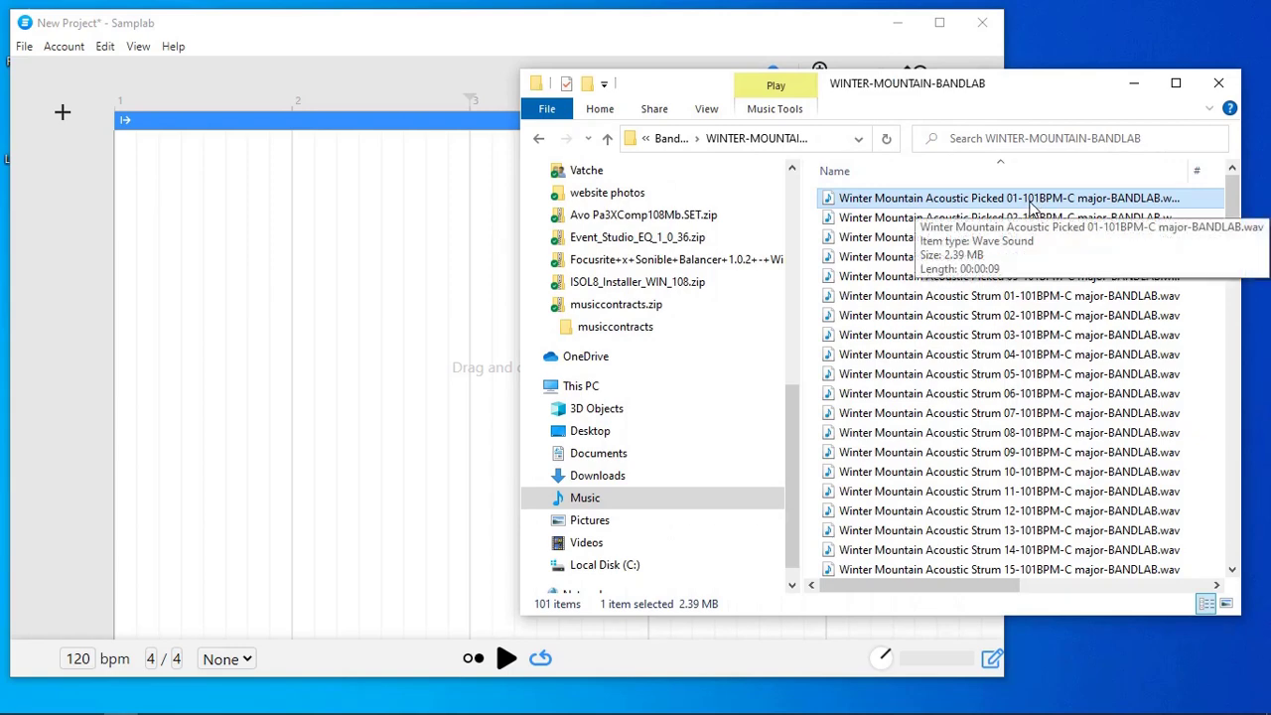
pyautogui.moveTo(1033, 204); pyautogui.dragTo(100, 258)
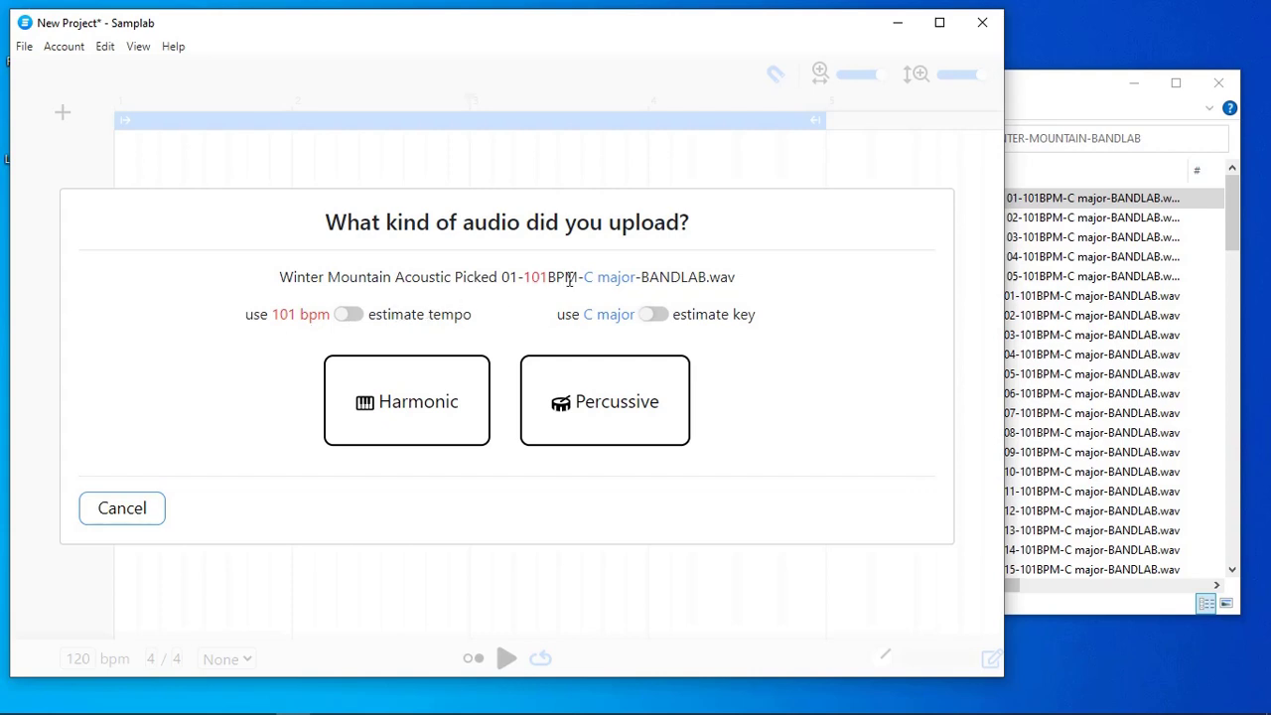
pyautogui.click(654, 315)
pyautogui.click(349, 315)
pyautogui.click(350, 315)
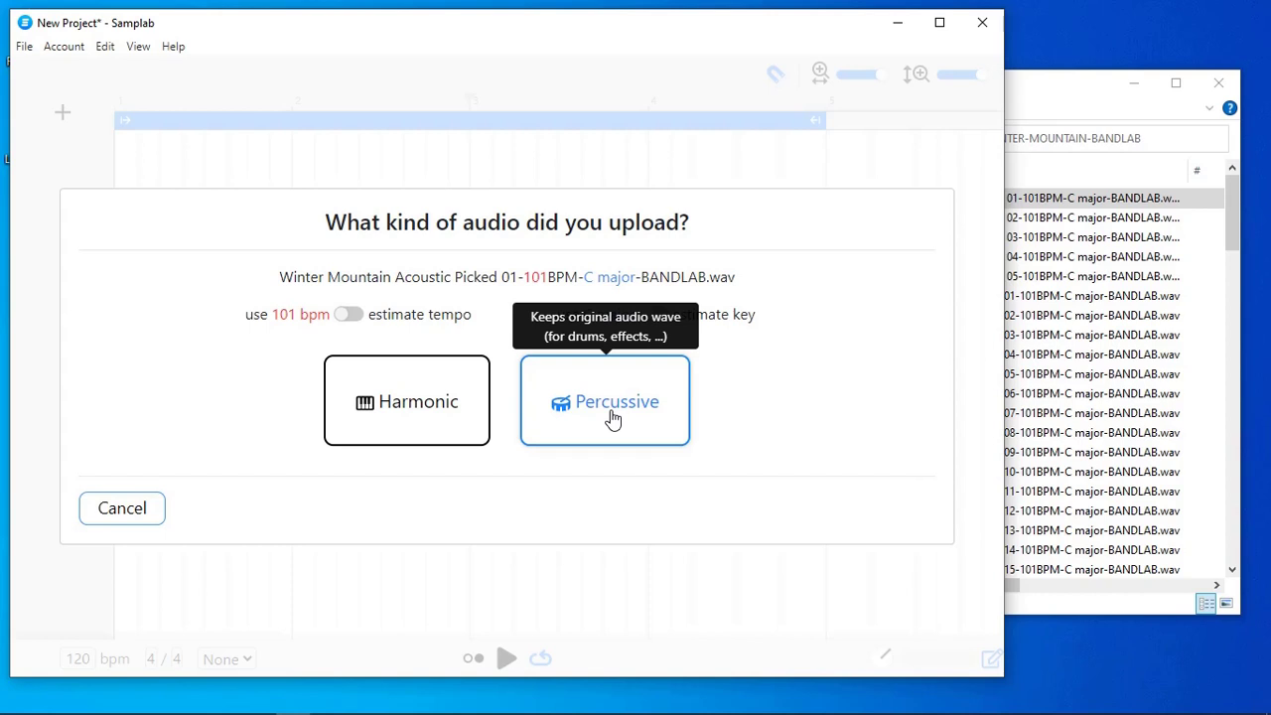
pyautogui.click(424, 407)
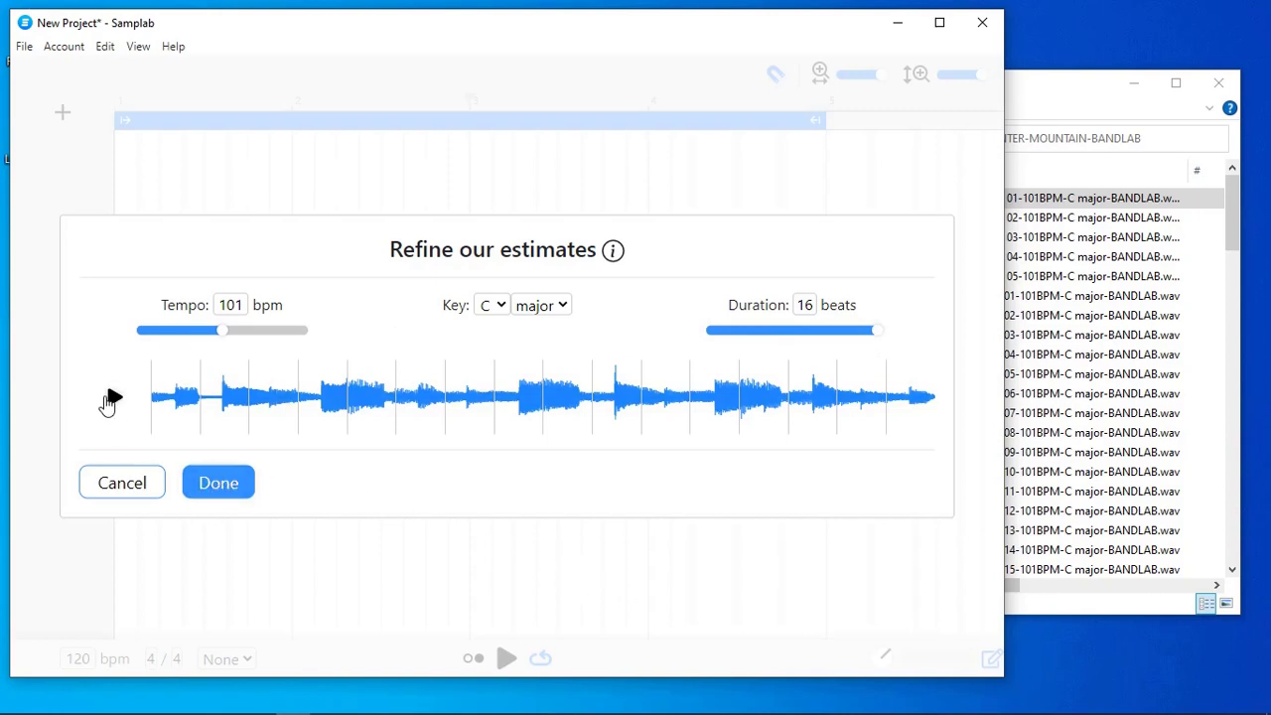
# Step: Preview the loop against the 101 bpm, C major, 16-beat estimates, then accept them
pyautogui.click(111, 399)
pyautogui.click(115, 396)
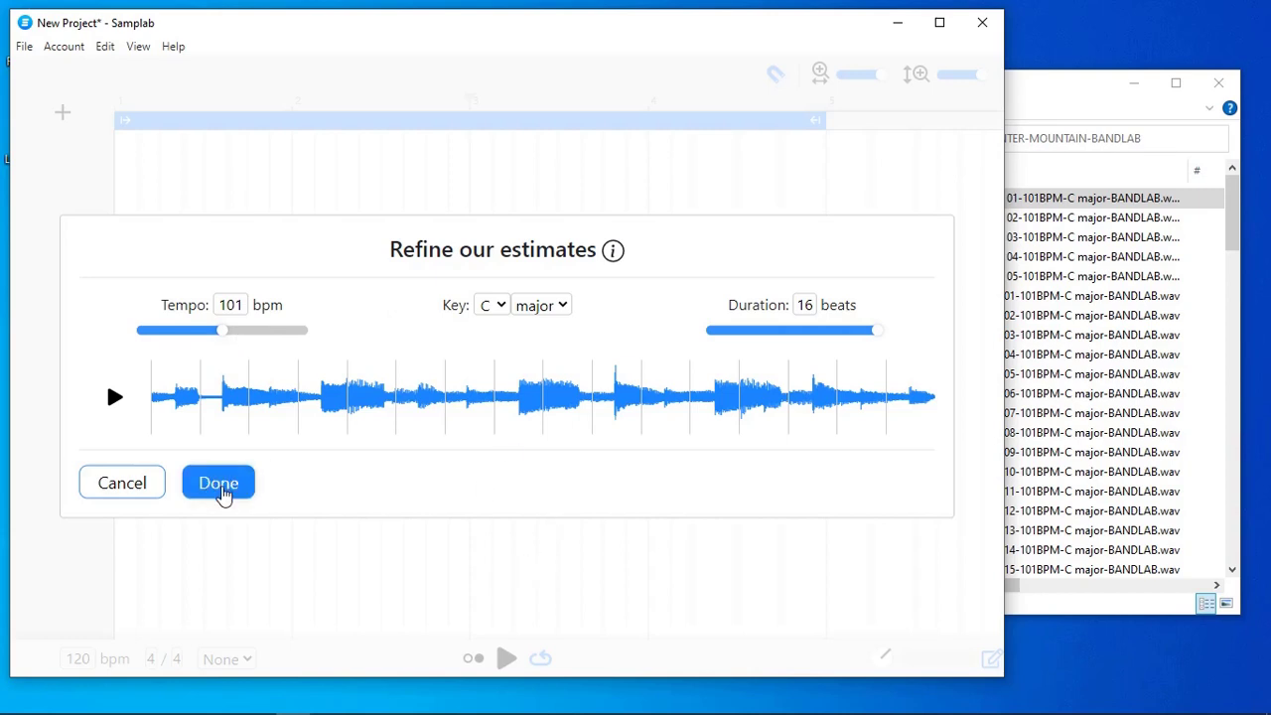
pyautogui.click(220, 484)
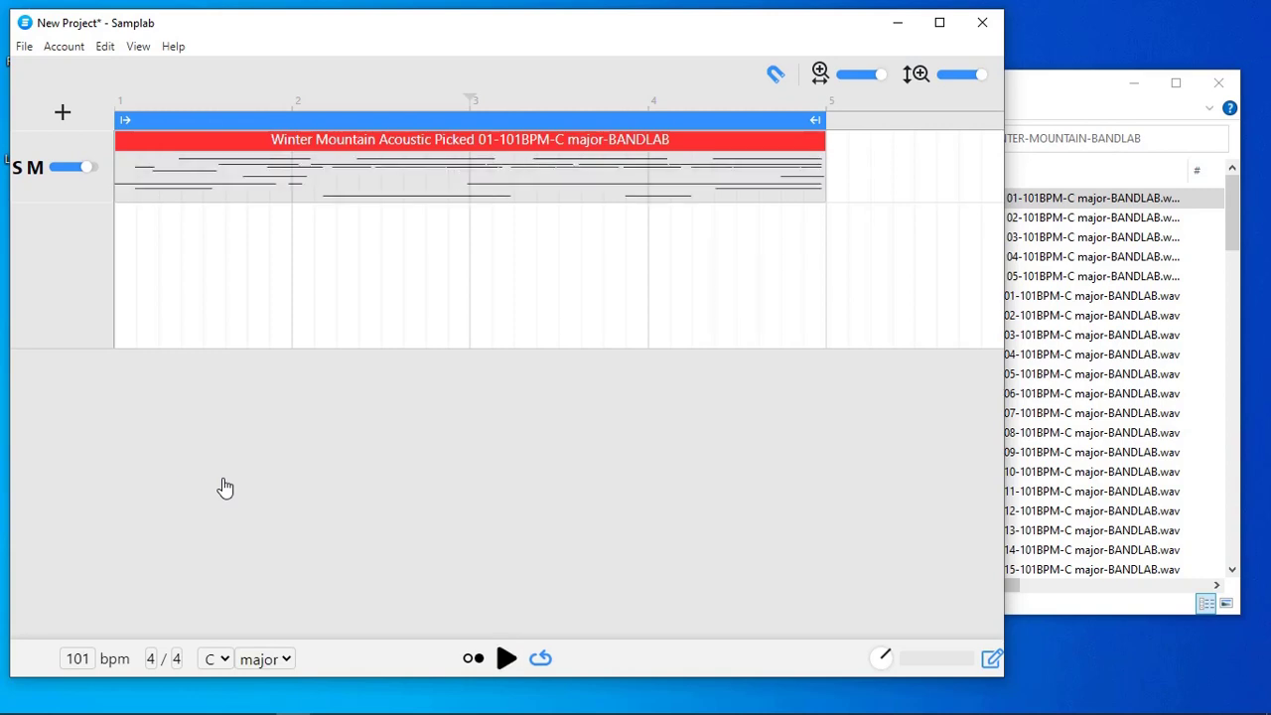
# Step: Open the Picked clip's notes in the piano roll and play the project through twice
pyautogui.click(322, 147)
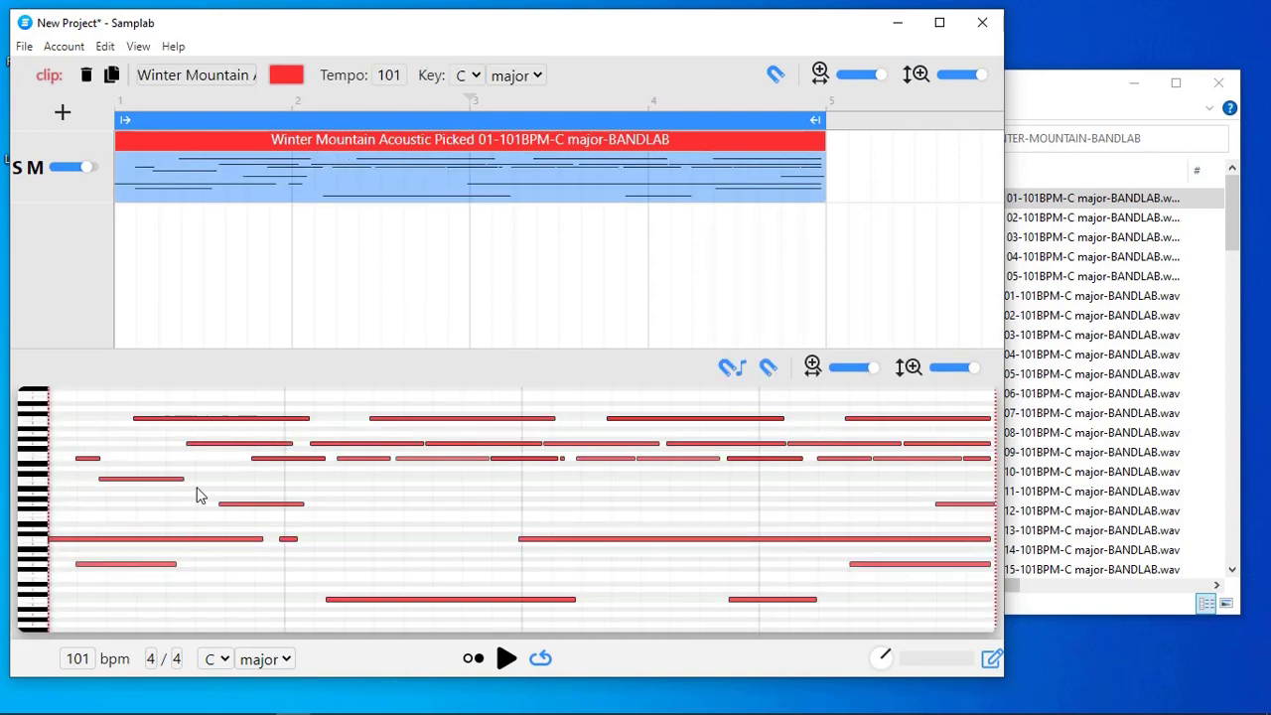
pyautogui.click(507, 660)
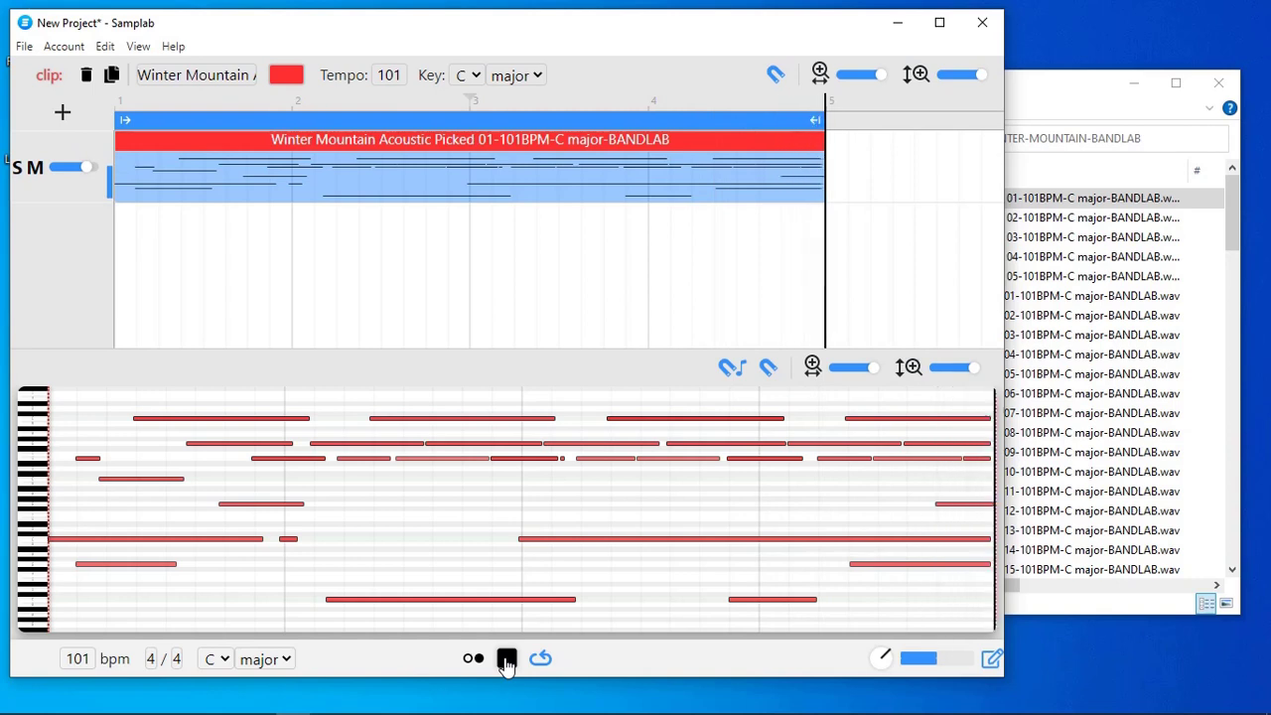
pyautogui.click(506, 664)
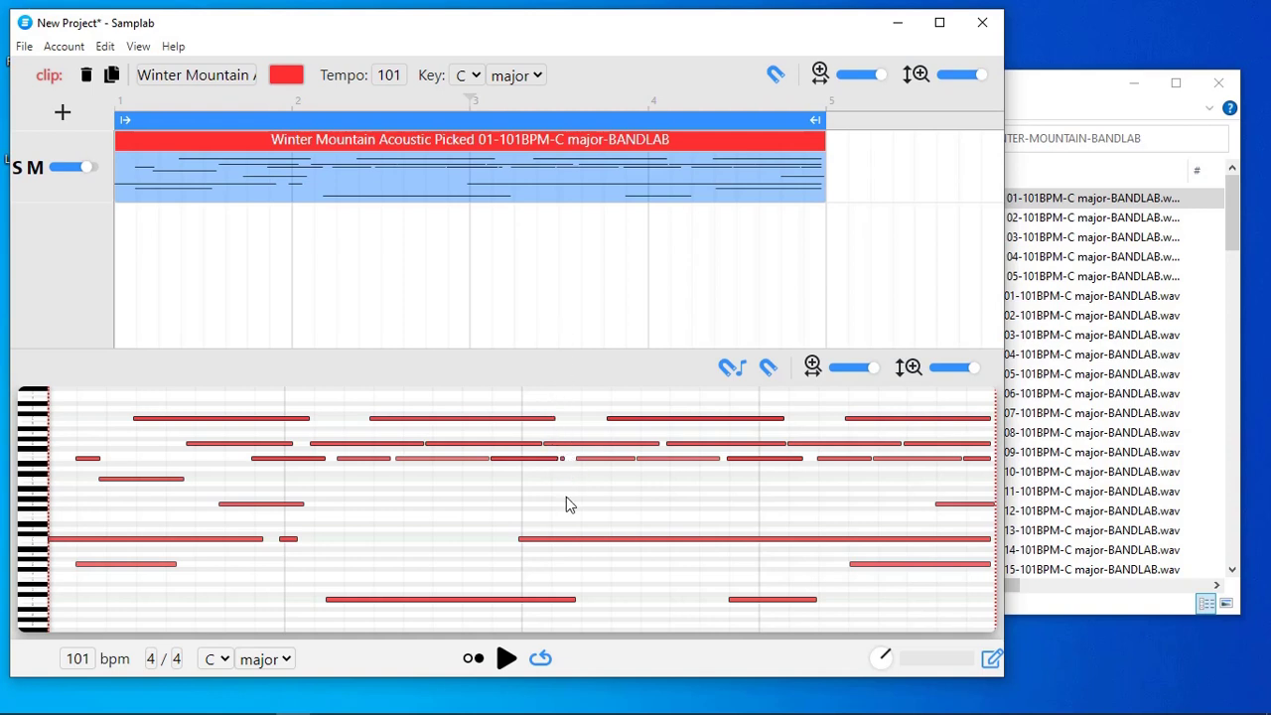
pyautogui.click(506, 661)
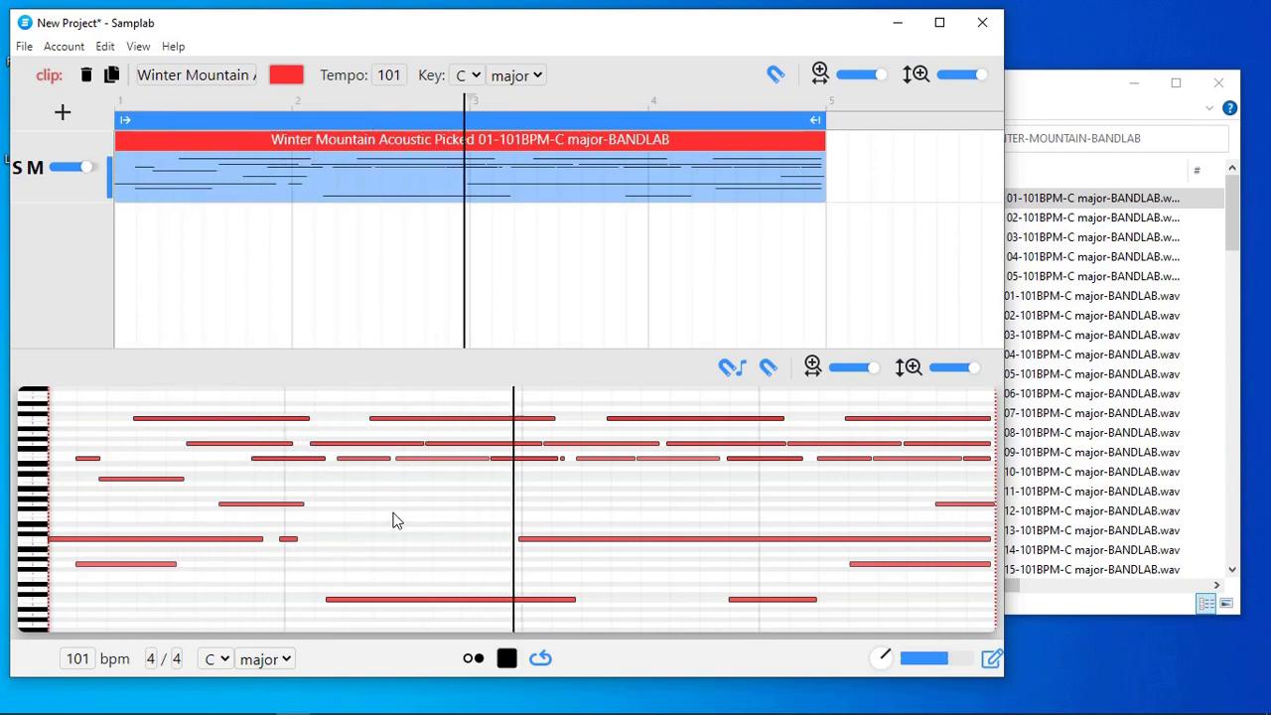
pyautogui.click(506, 659)
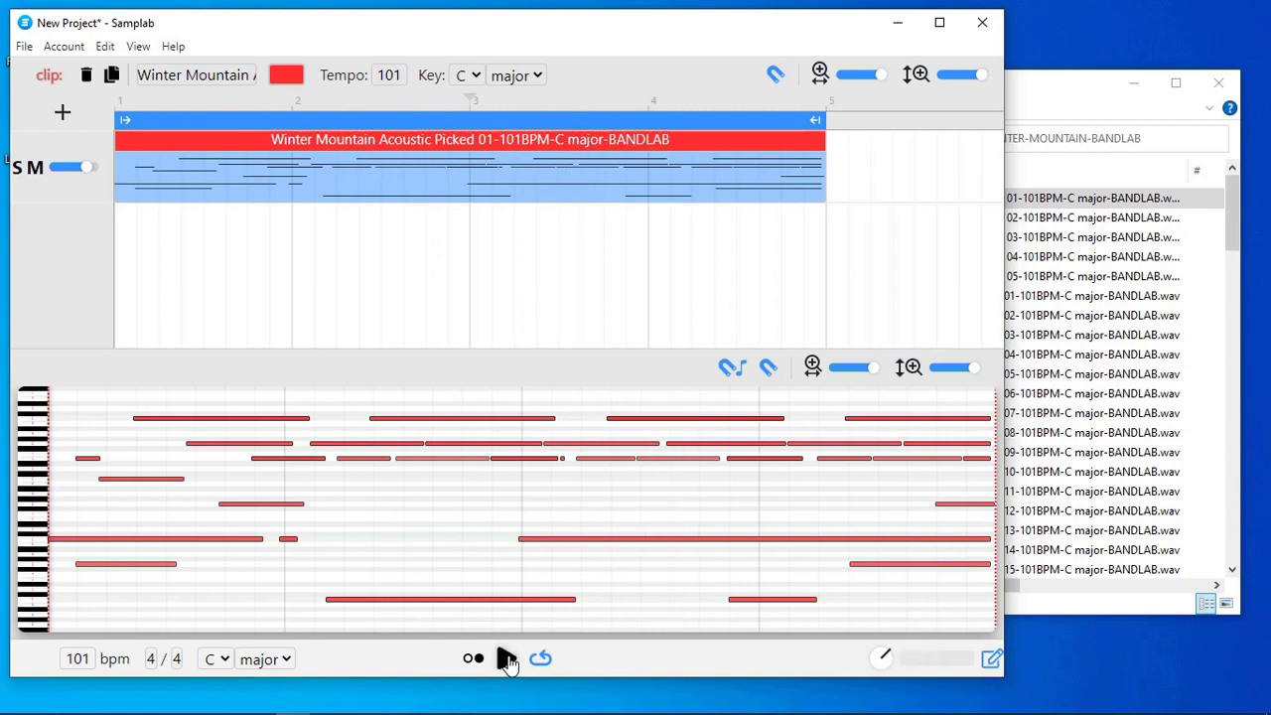
pyautogui.click(224, 418)
pyautogui.click(226, 420)
pyautogui.moveTo(224, 427); pyautogui.dragTo(220, 411)
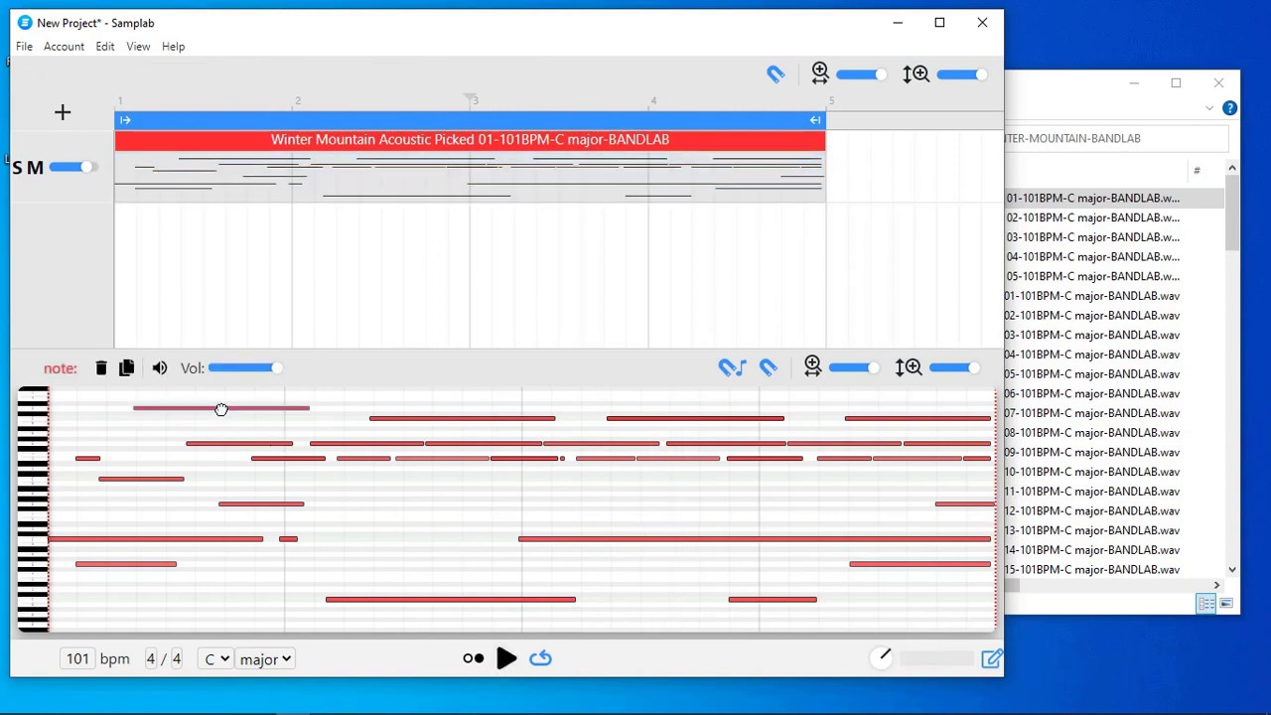
pyautogui.click(629, 426)
pyautogui.moveTo(628, 421); pyautogui.dragTo(627, 409)
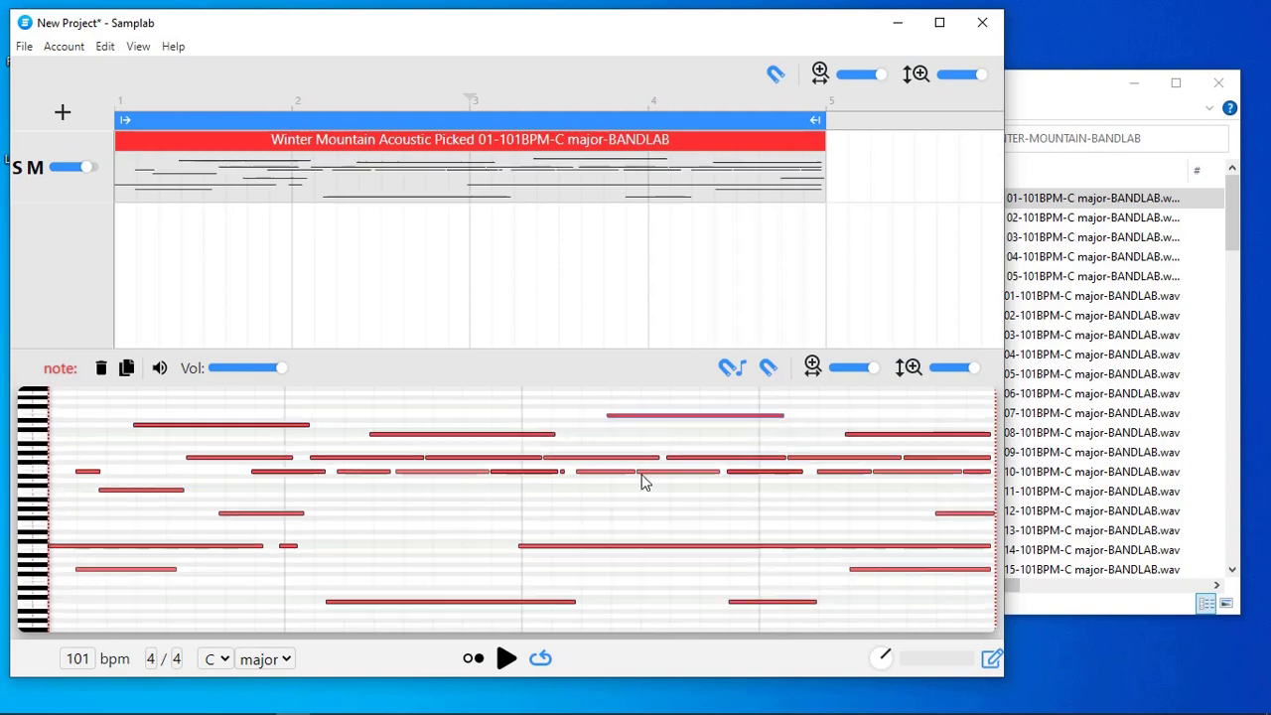
pyautogui.click(506, 659)
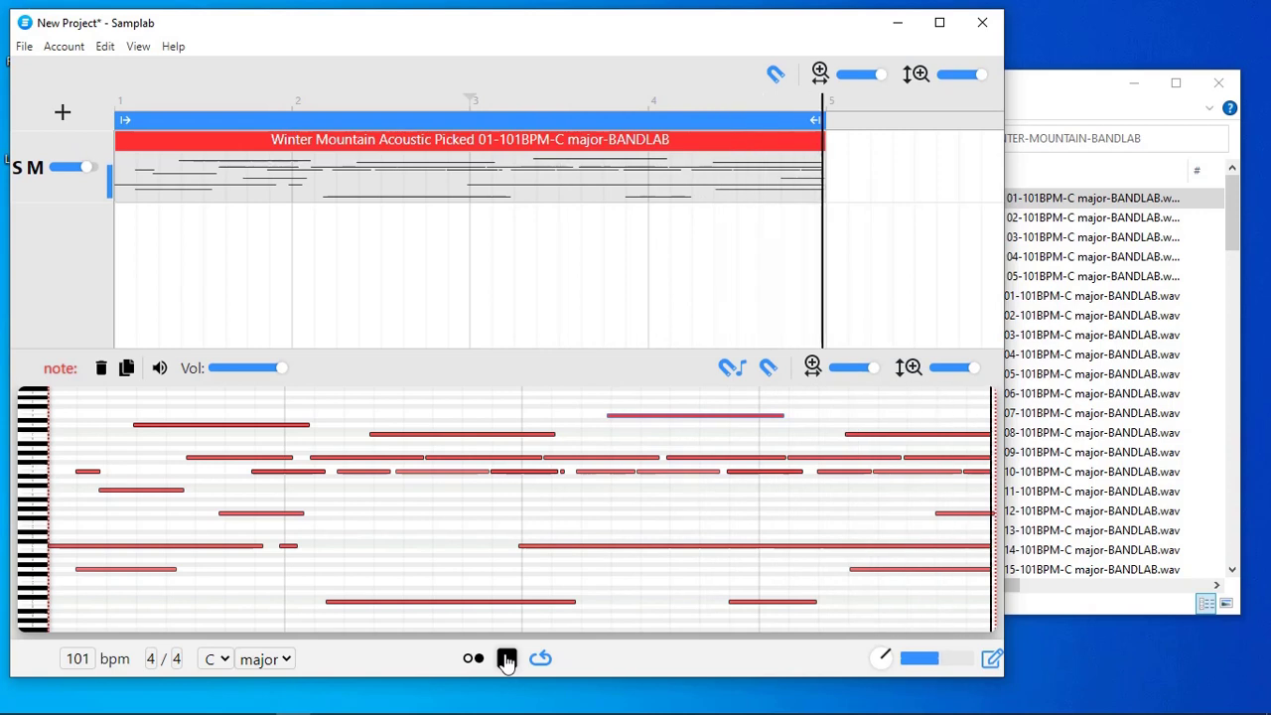
pyautogui.click(507, 660)
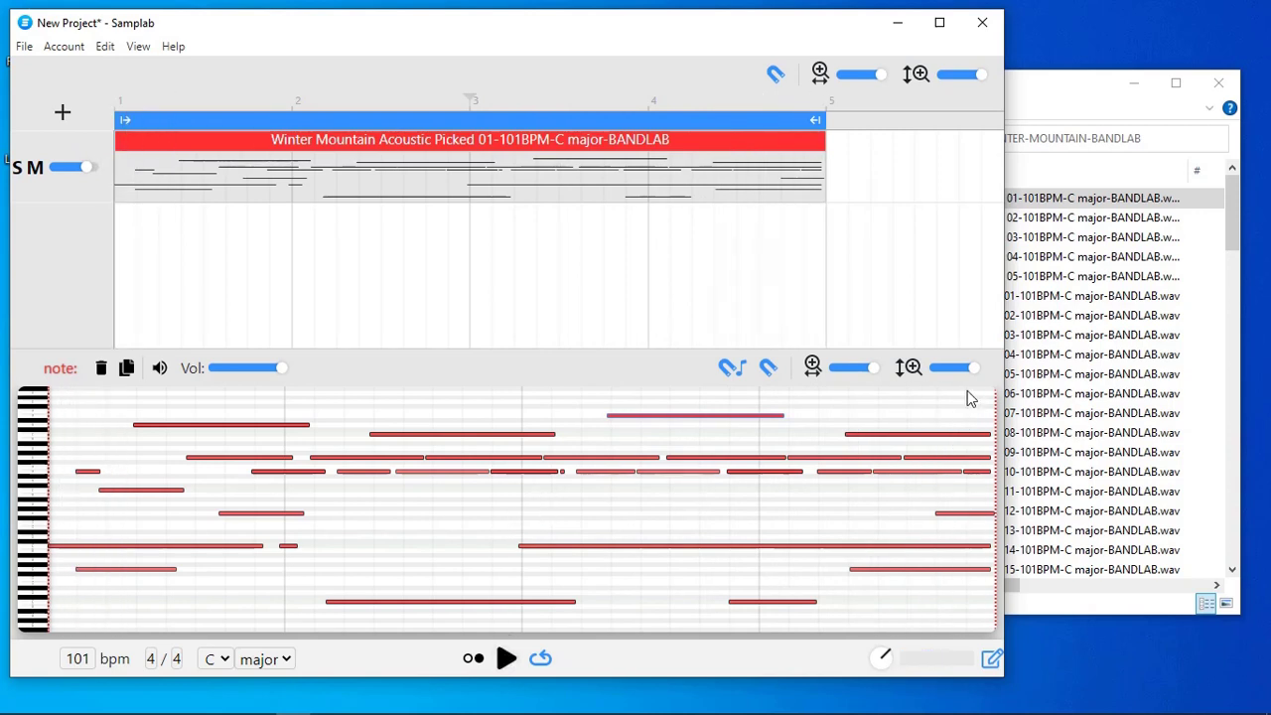
# Step: Zoom into the piano roll, mute the tiny stray E-row note, and play the loop
pyautogui.moveTo(970, 368); pyautogui.dragTo(948, 367)
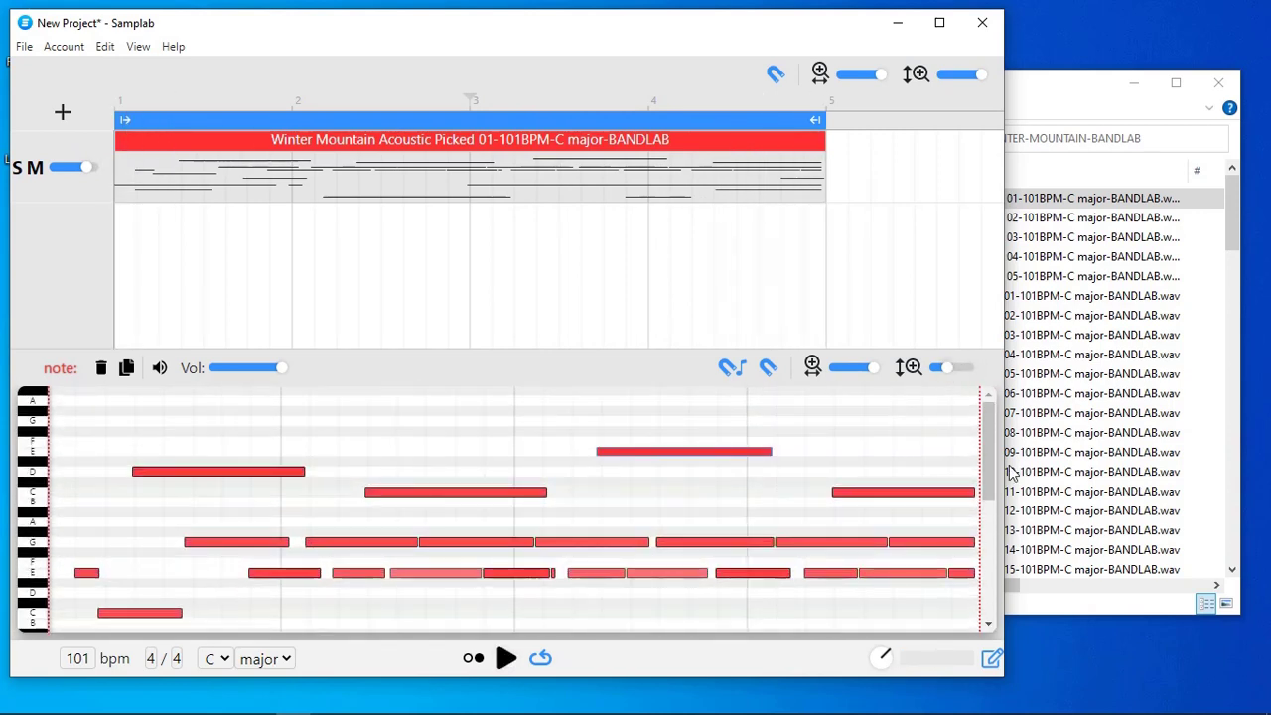
pyautogui.scroll(-3, 990, 477)
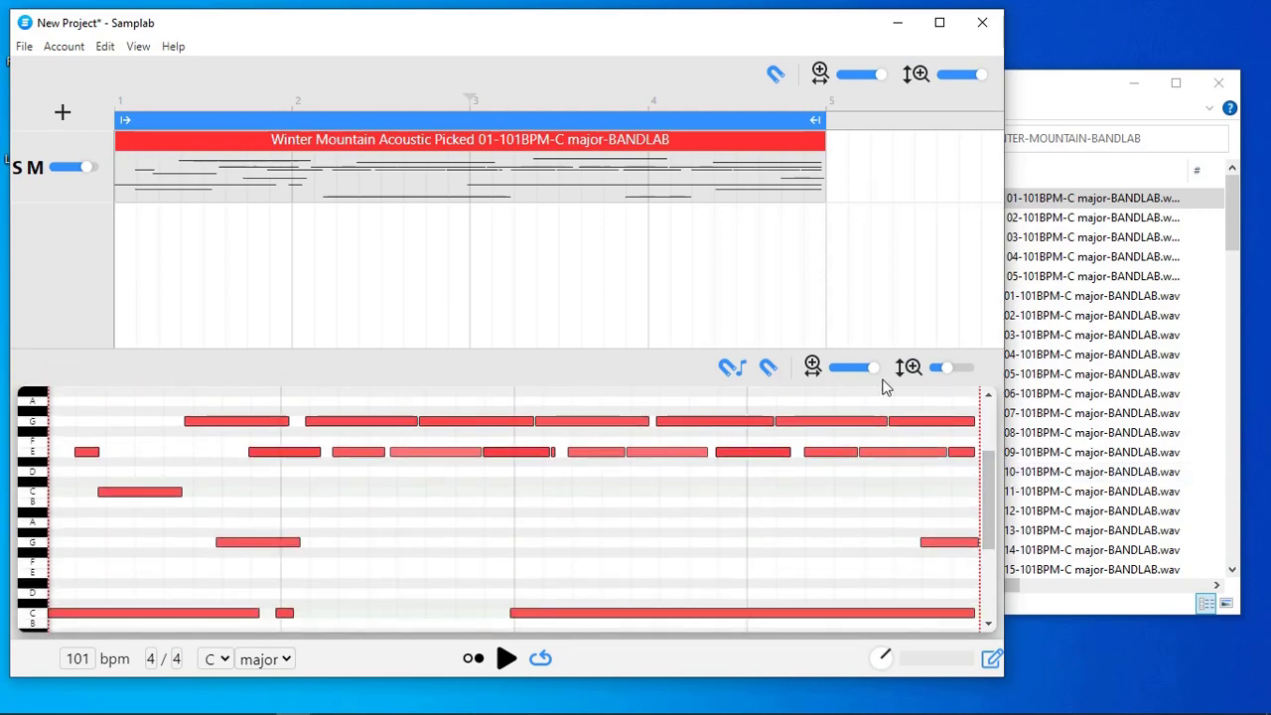
pyautogui.moveTo(869, 367); pyautogui.dragTo(839, 368)
pyautogui.moveTo(319, 621); pyautogui.dragTo(661, 625)
pyautogui.click(516, 562)
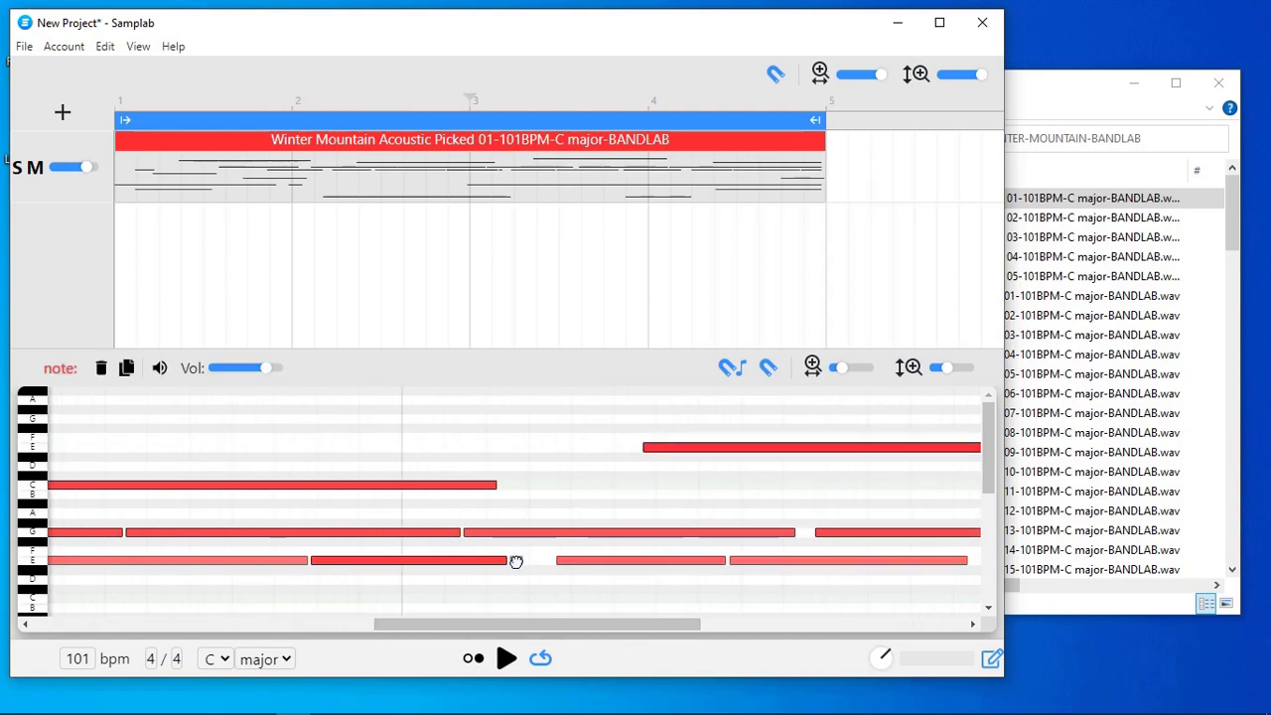
pyautogui.click(160, 368)
pyautogui.press('space')
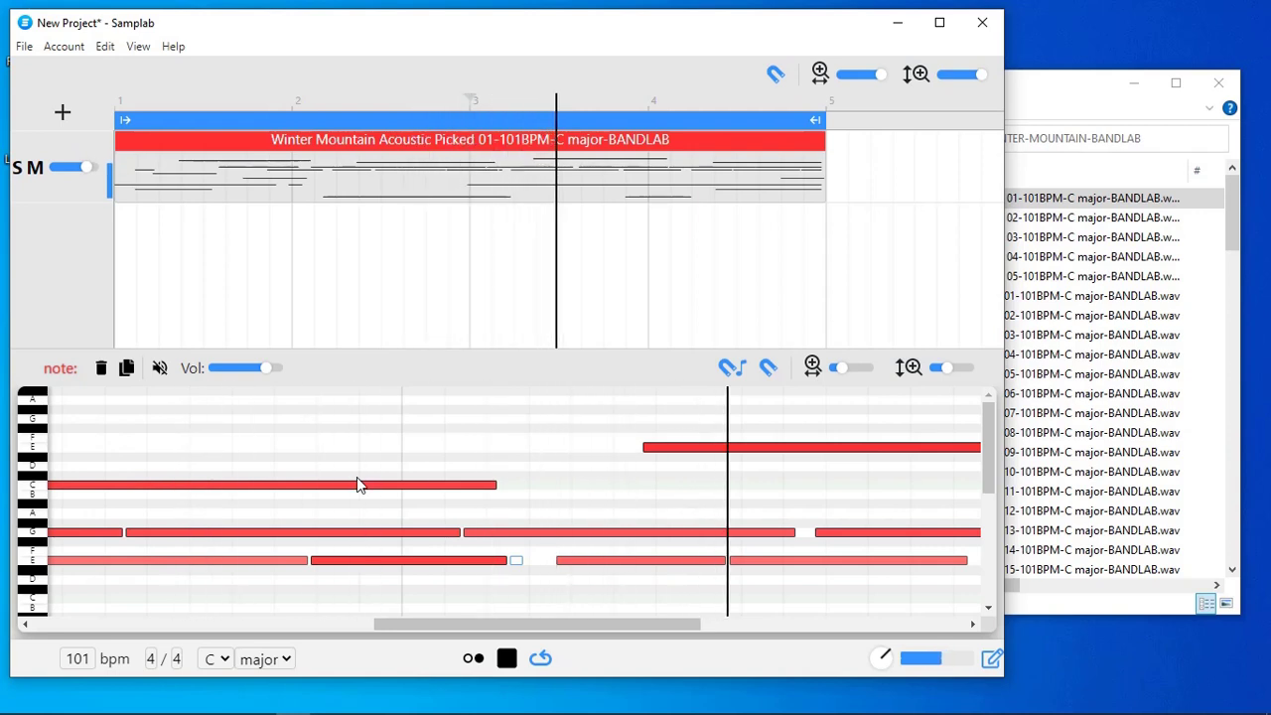
pyautogui.press('space')
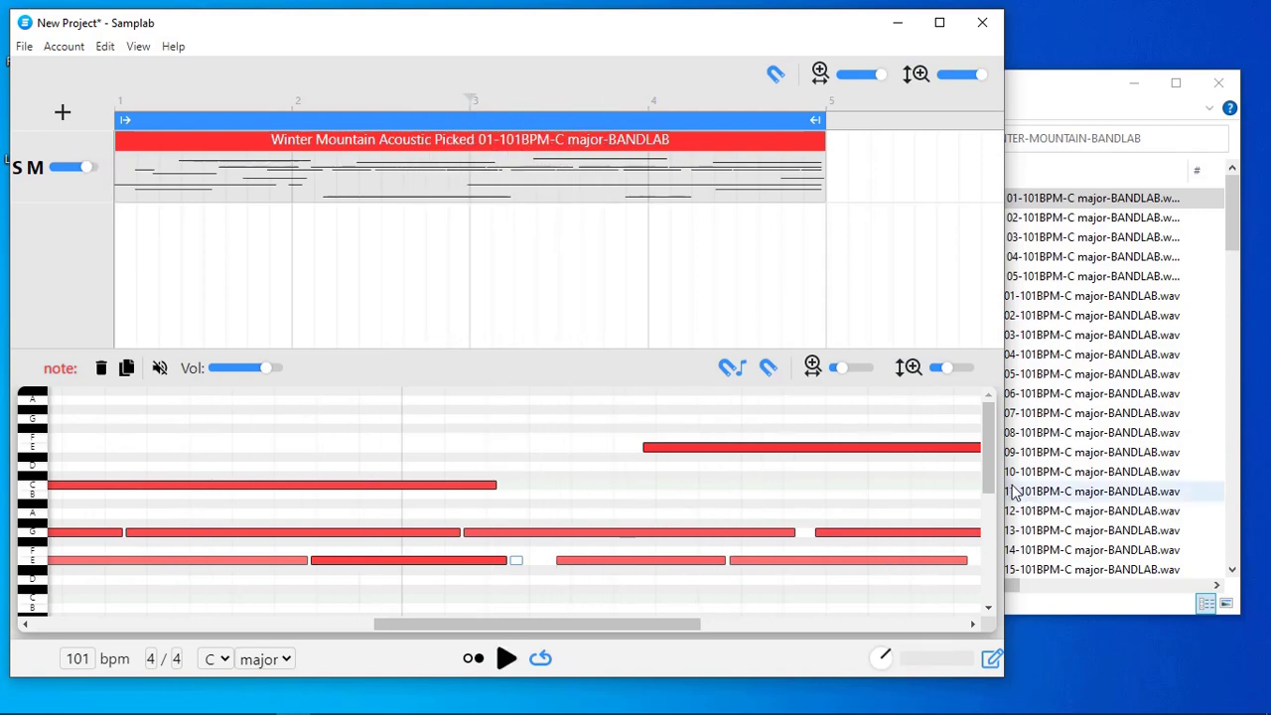
# Step: Select the surrounding E note and replay, then select the low G and short C notes
pyautogui.scroll(-3, 887, 535)
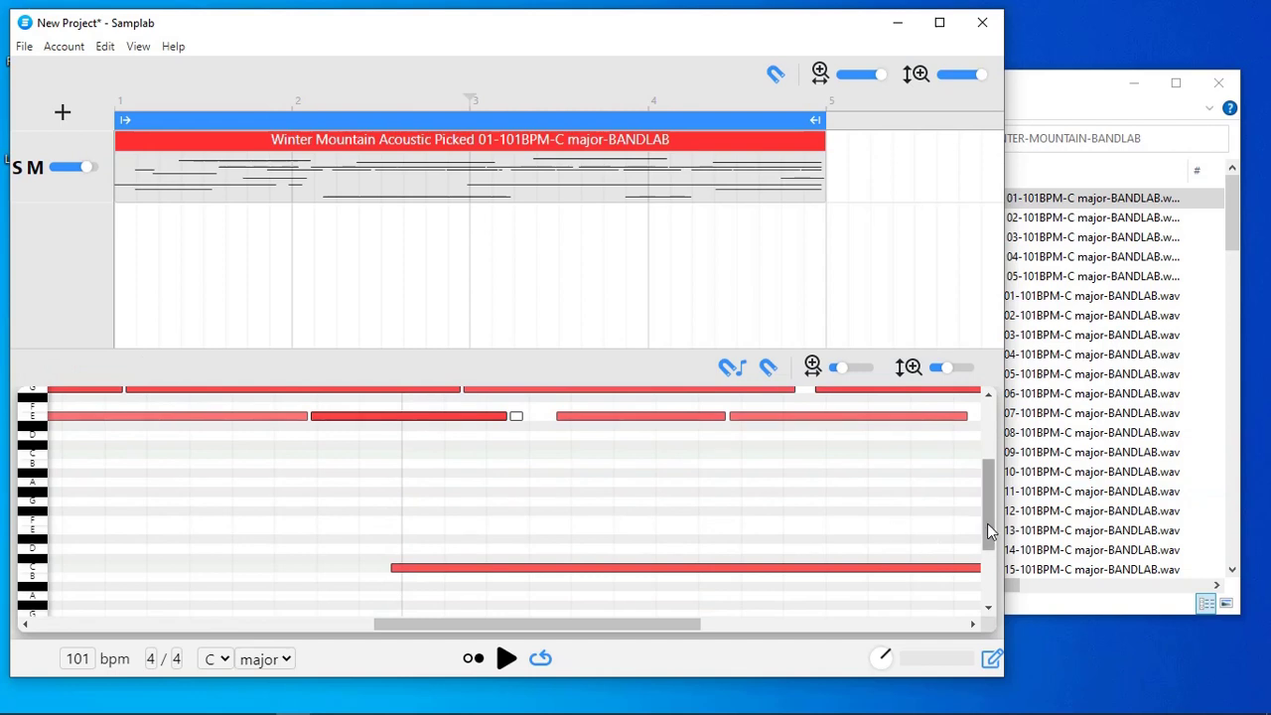
pyautogui.moveTo(987, 532); pyautogui.dragTo(984, 500)
pyautogui.click(503, 477)
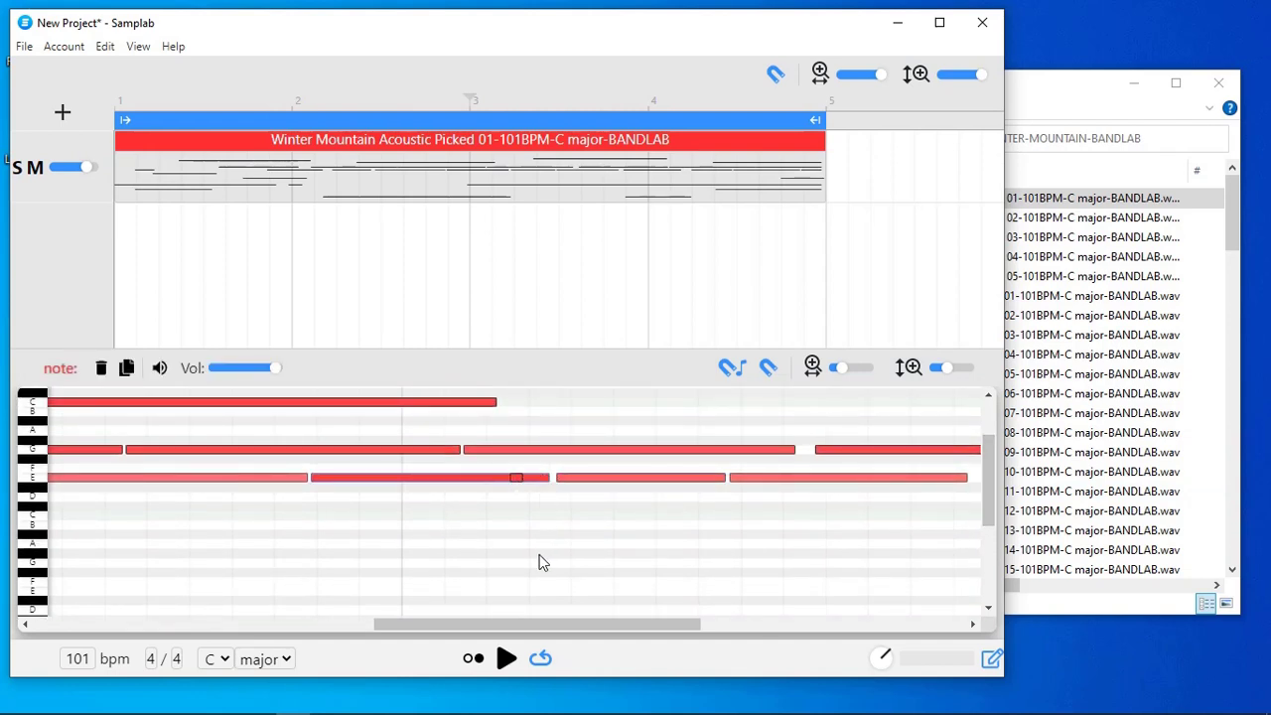
pyautogui.press('space')
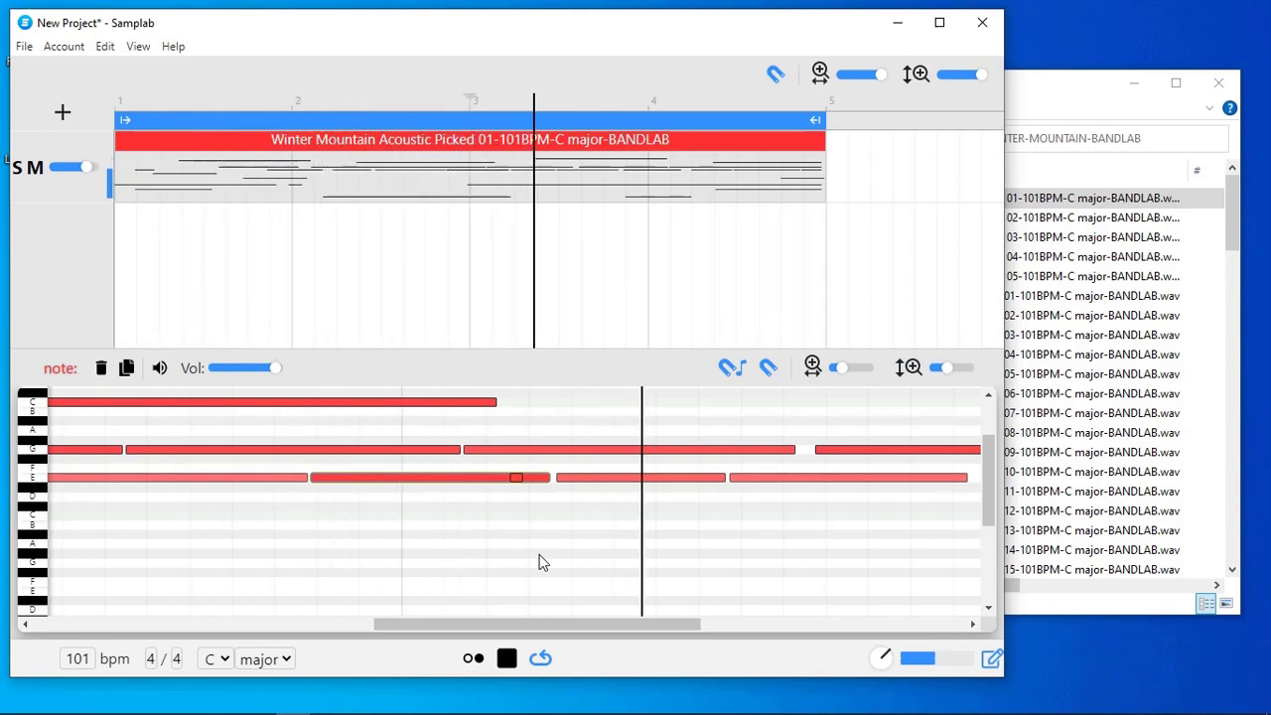
pyautogui.press('space')
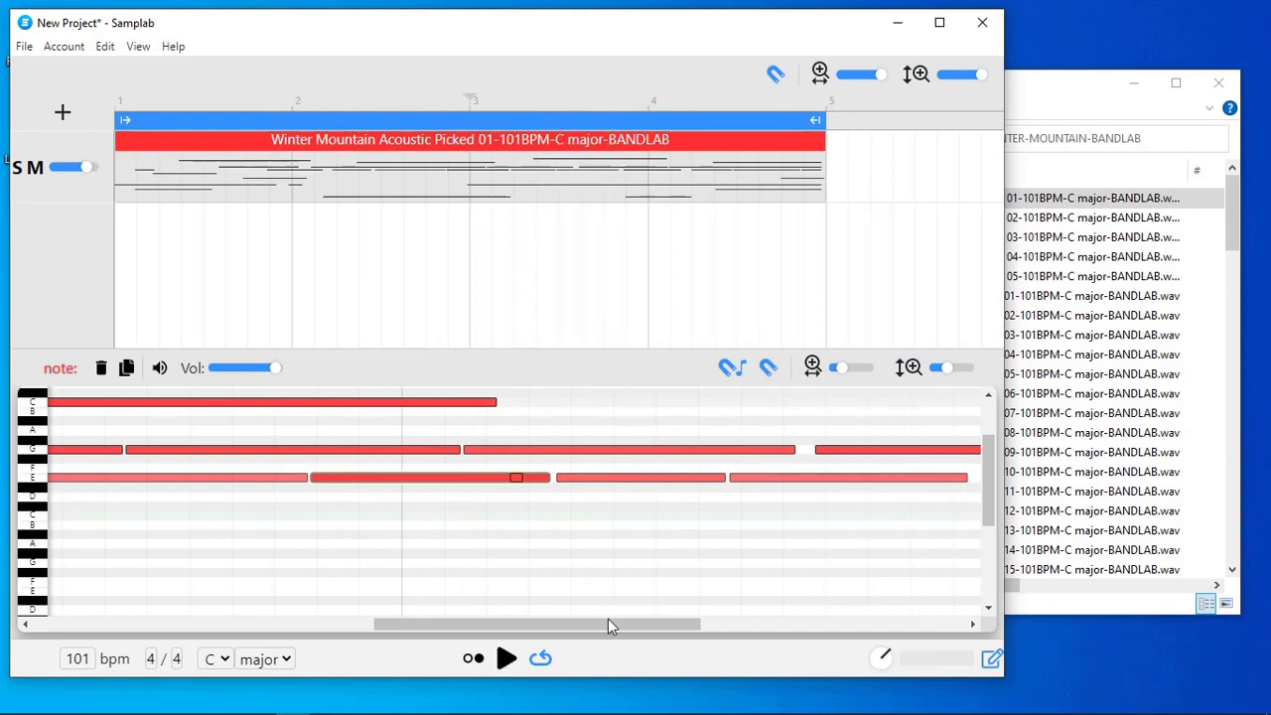
pyautogui.moveTo(608, 626); pyautogui.dragTo(340, 625)
pyautogui.moveTo(988, 508); pyautogui.dragTo(989, 584)
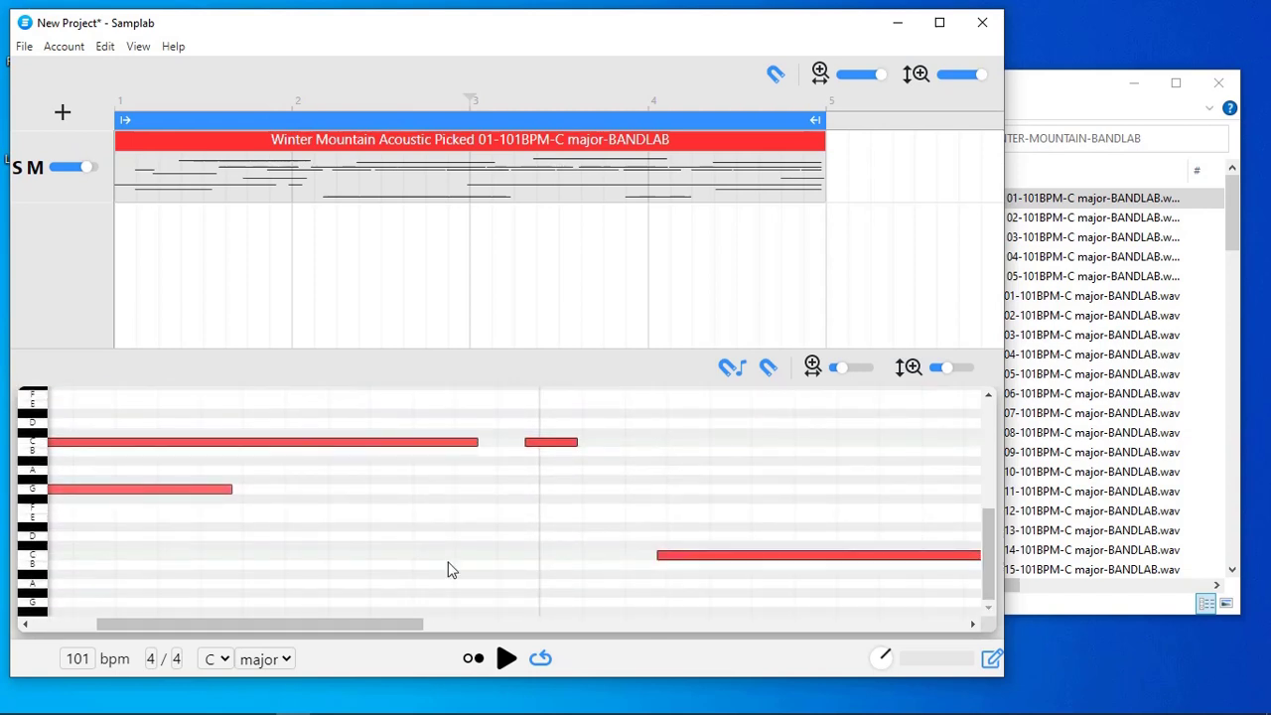
pyautogui.click(147, 490)
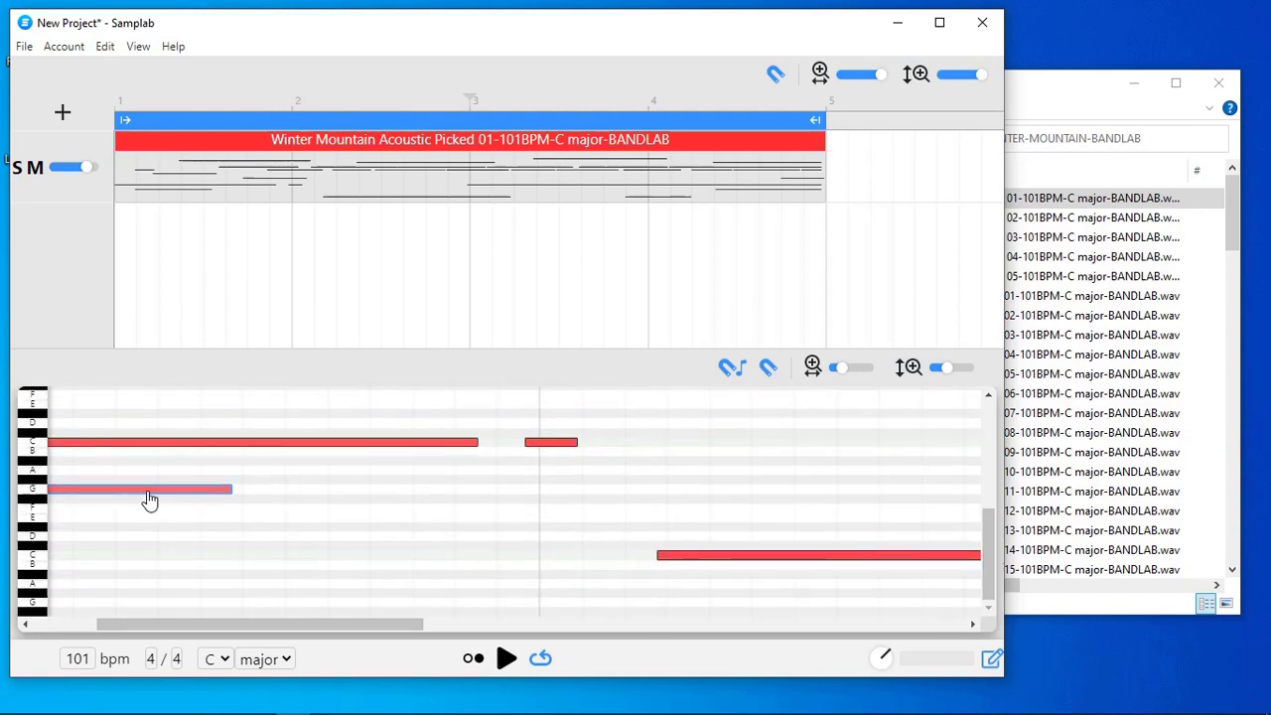
pyautogui.click(245, 451)
pyautogui.click(535, 444)
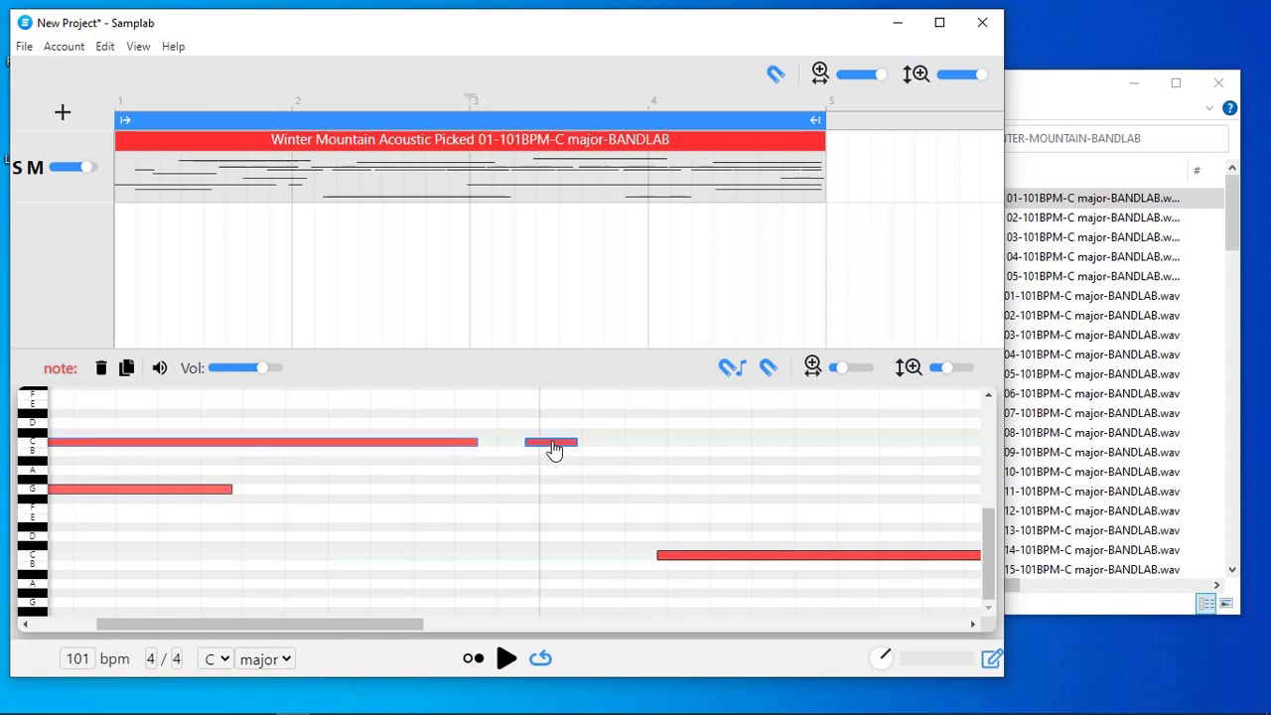
# Step: Select the long D note, lower its volume, and preview the loop
pyautogui.click(734, 556)
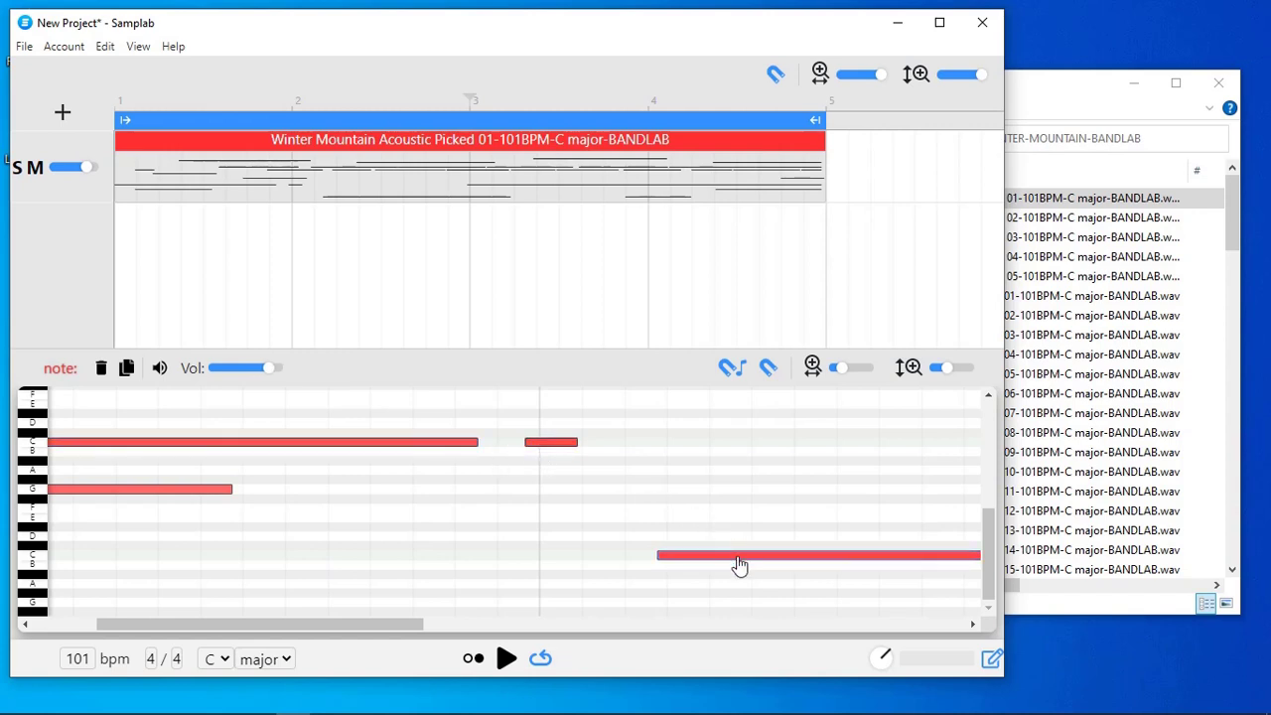
pyautogui.moveTo(983, 537); pyautogui.dragTo(986, 401)
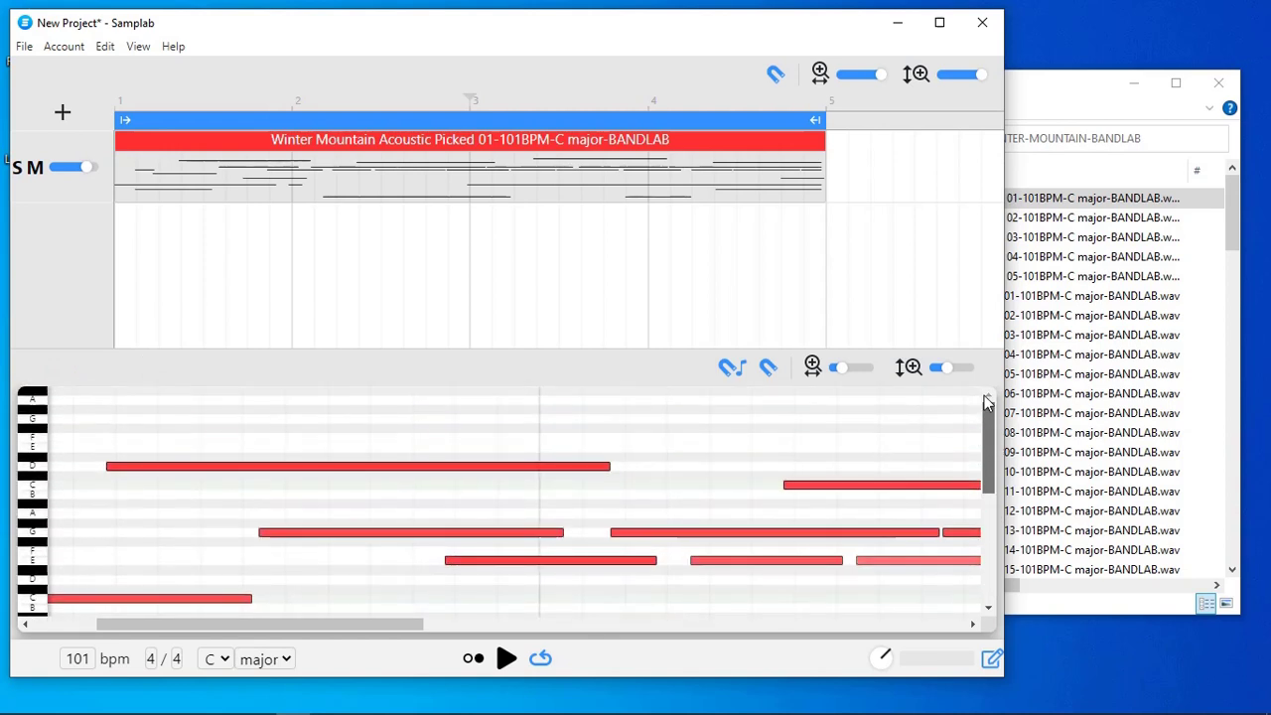
pyautogui.click(338, 467)
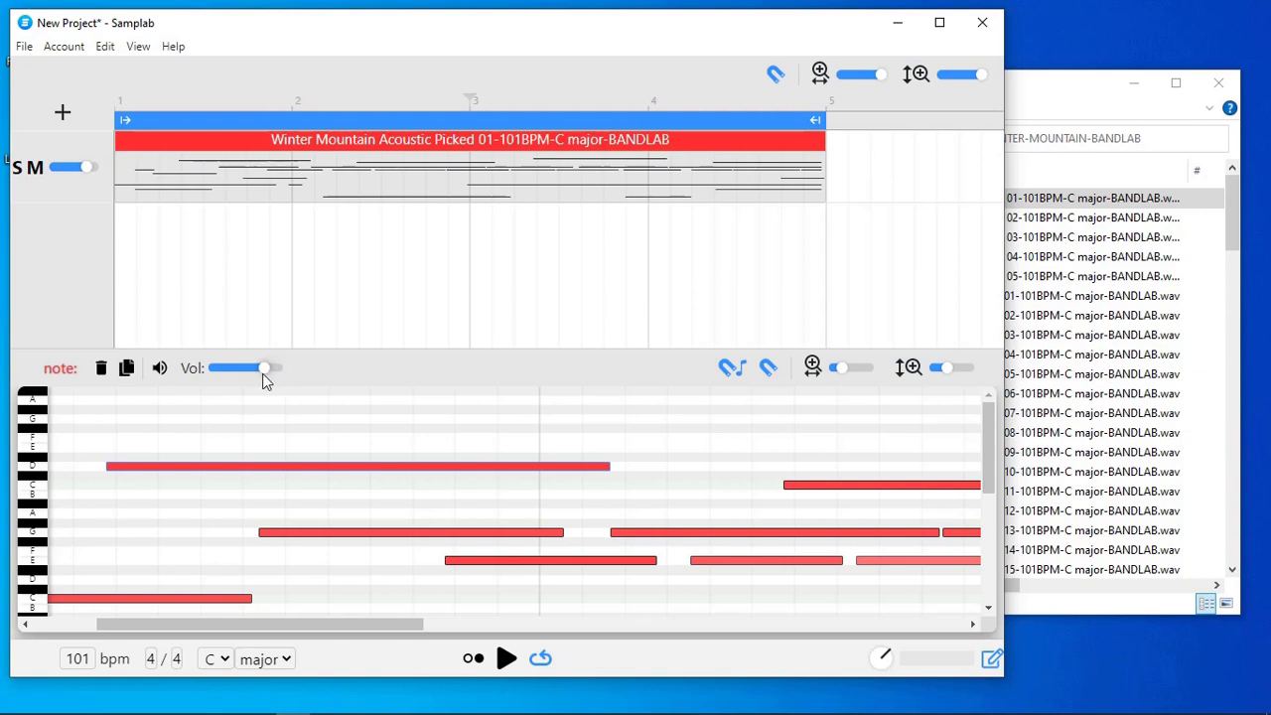
pyautogui.moveTo(263, 375); pyautogui.dragTo(233, 380)
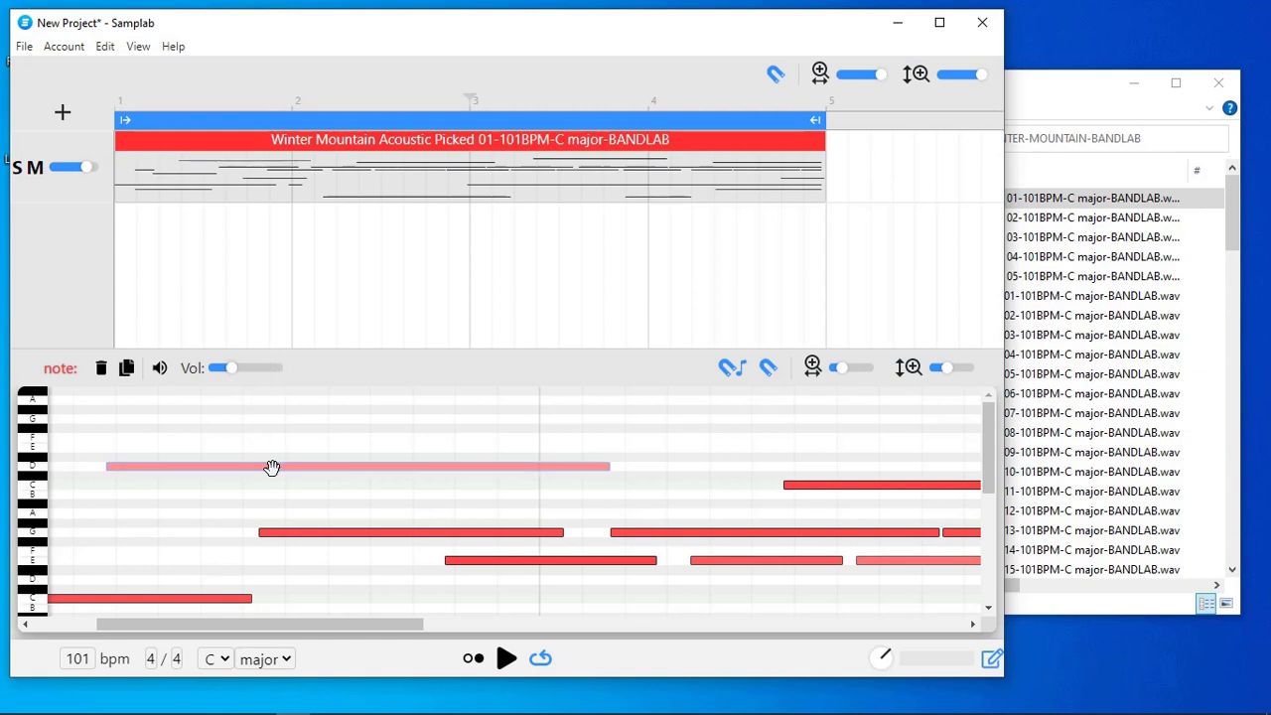
pyautogui.press('space')
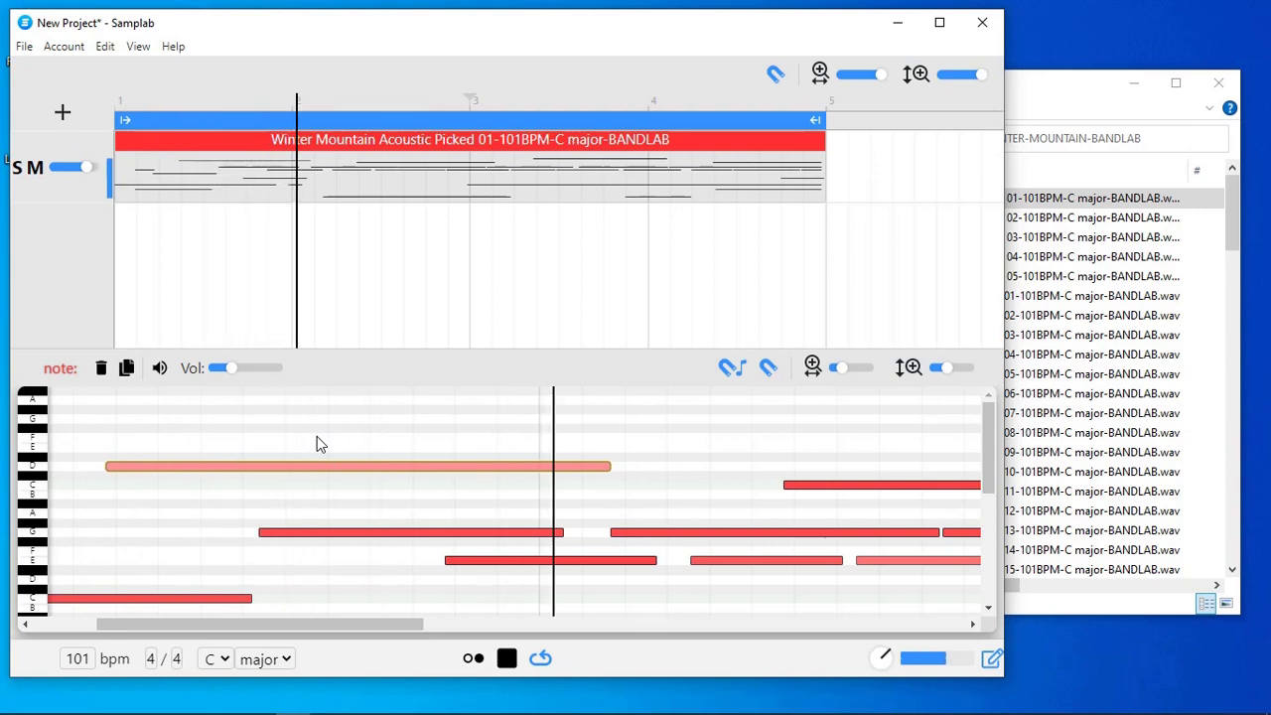
pyautogui.press('space')
# Step: Raise the D note's volume partway, then to maximum, previewing after each change
pyautogui.moveTo(228, 367); pyautogui.dragTo(255, 368)
pyautogui.press('space')
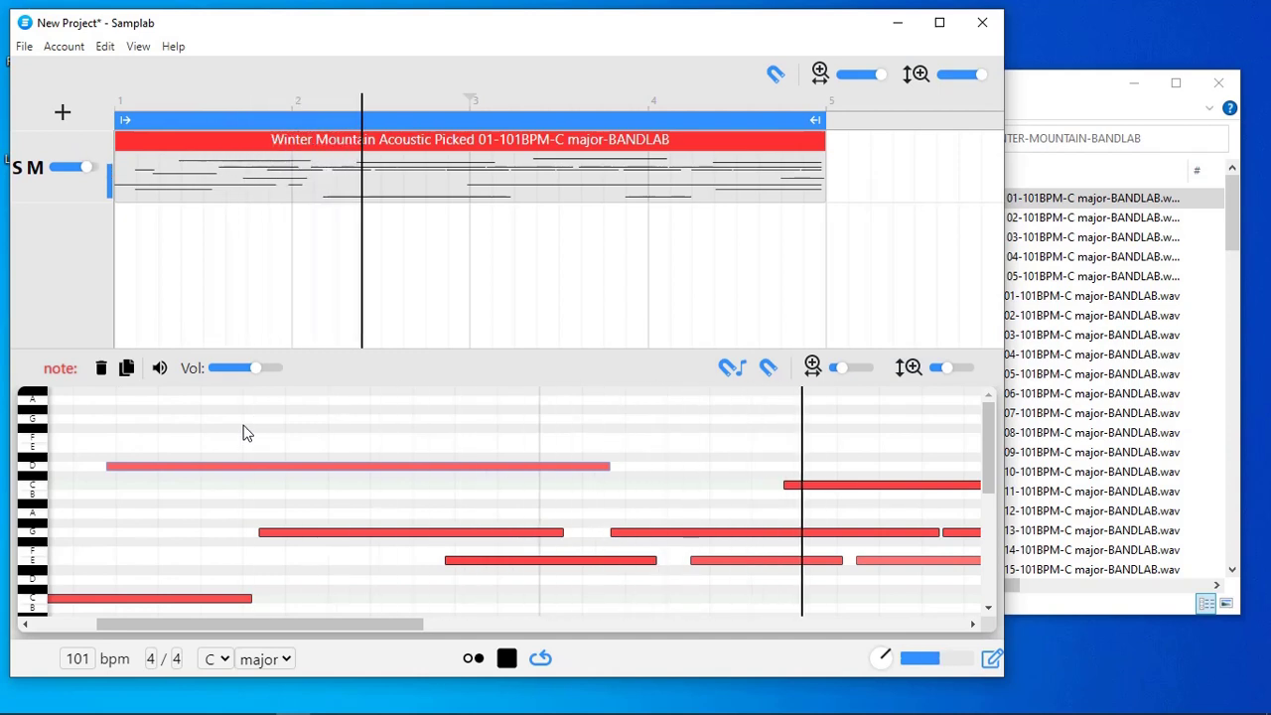
pyautogui.press('space')
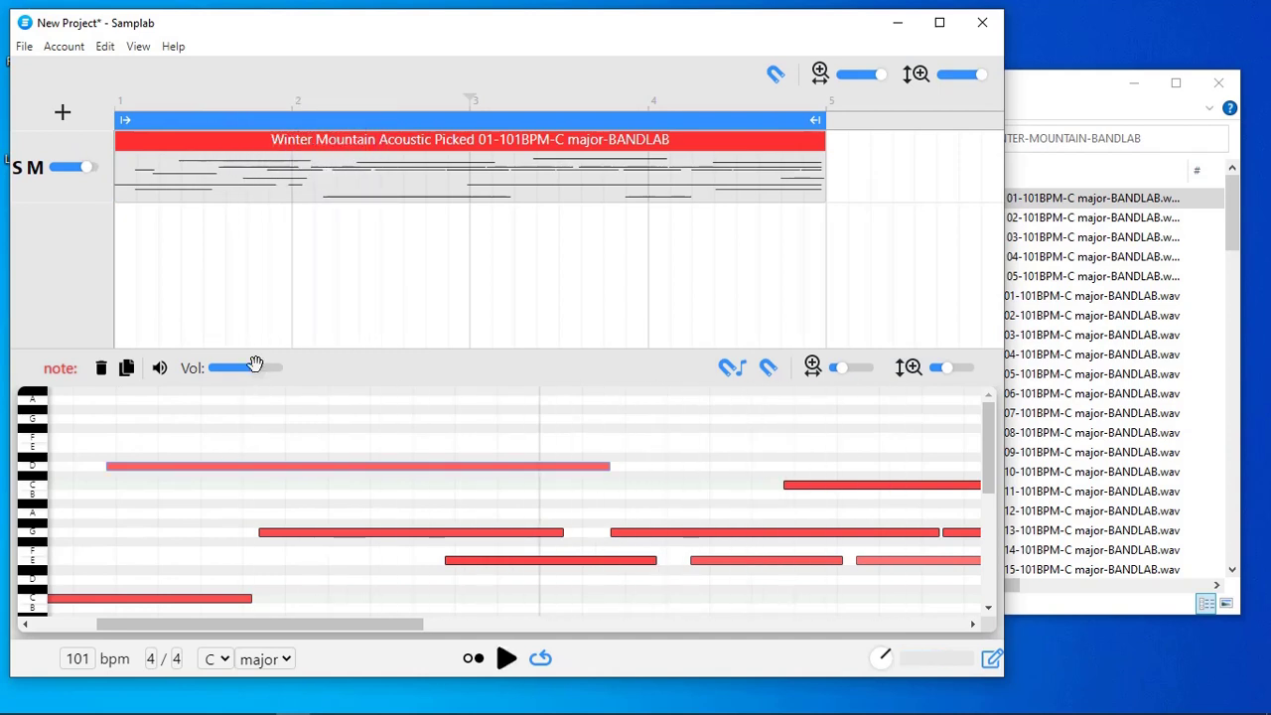
pyautogui.moveTo(255, 368); pyautogui.dragTo(331, 375)
pyautogui.press('space')
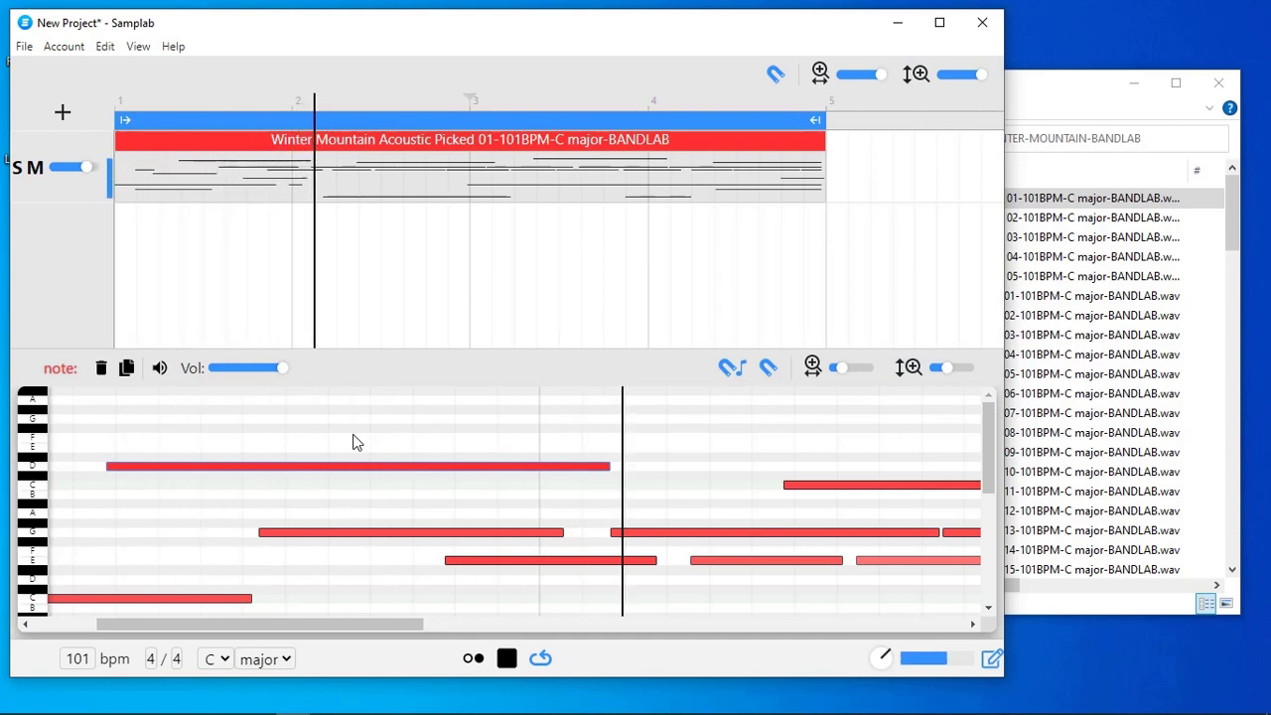
pyautogui.press('space')
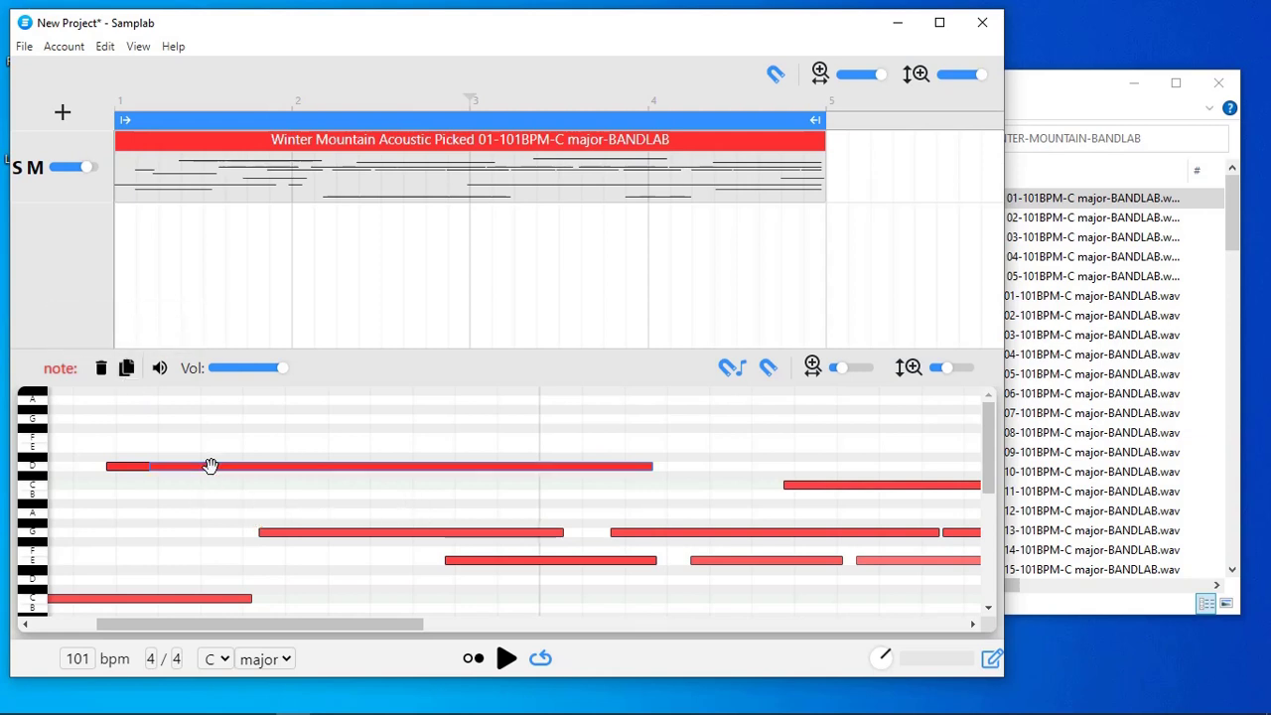
# Step: Move the overlapping D note up to E, preview it, zoom out, and shift the window right
pyautogui.moveTo(211, 466); pyautogui.dragTo(205, 447)
pyautogui.press('space')
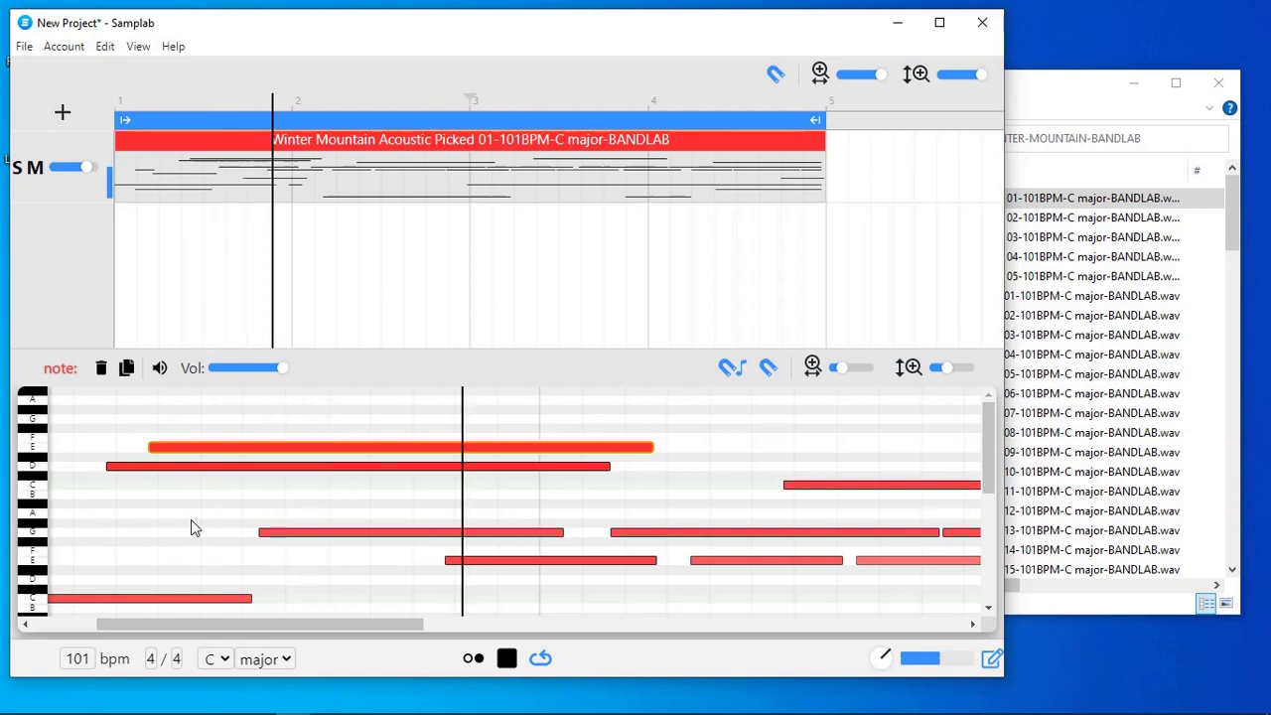
pyautogui.press('space')
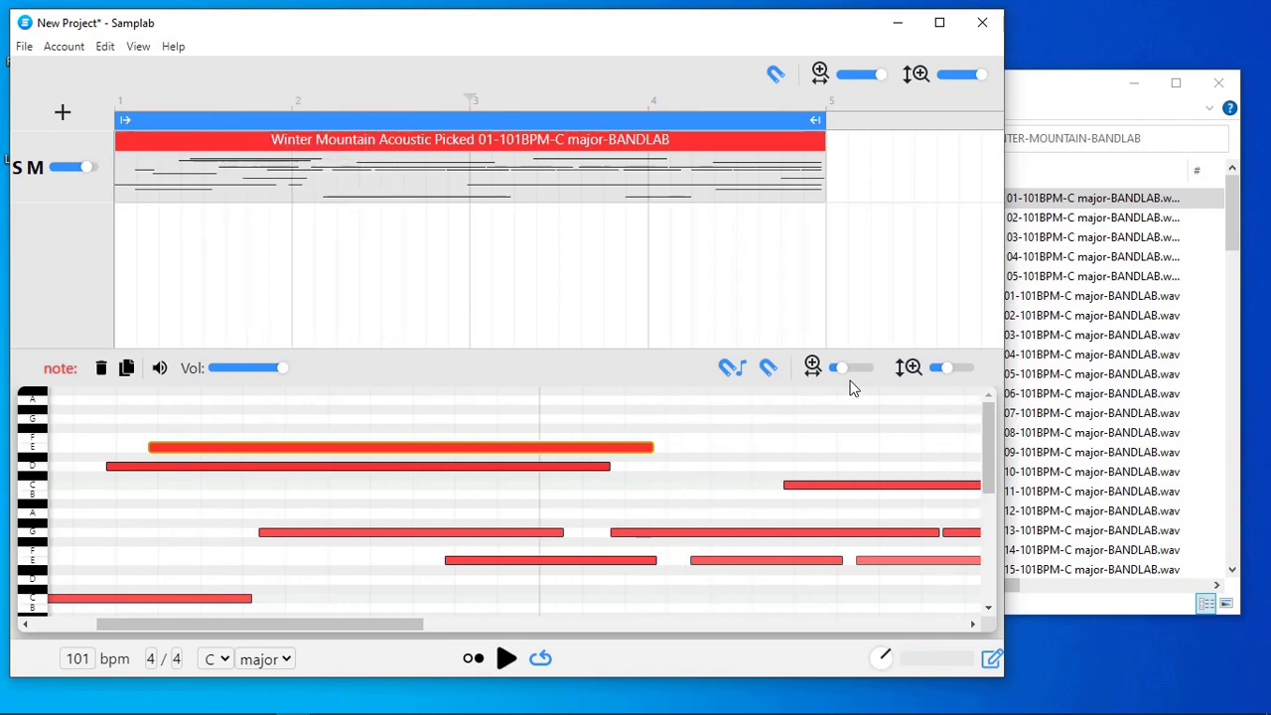
pyautogui.moveTo(842, 368); pyautogui.dragTo(995, 373)
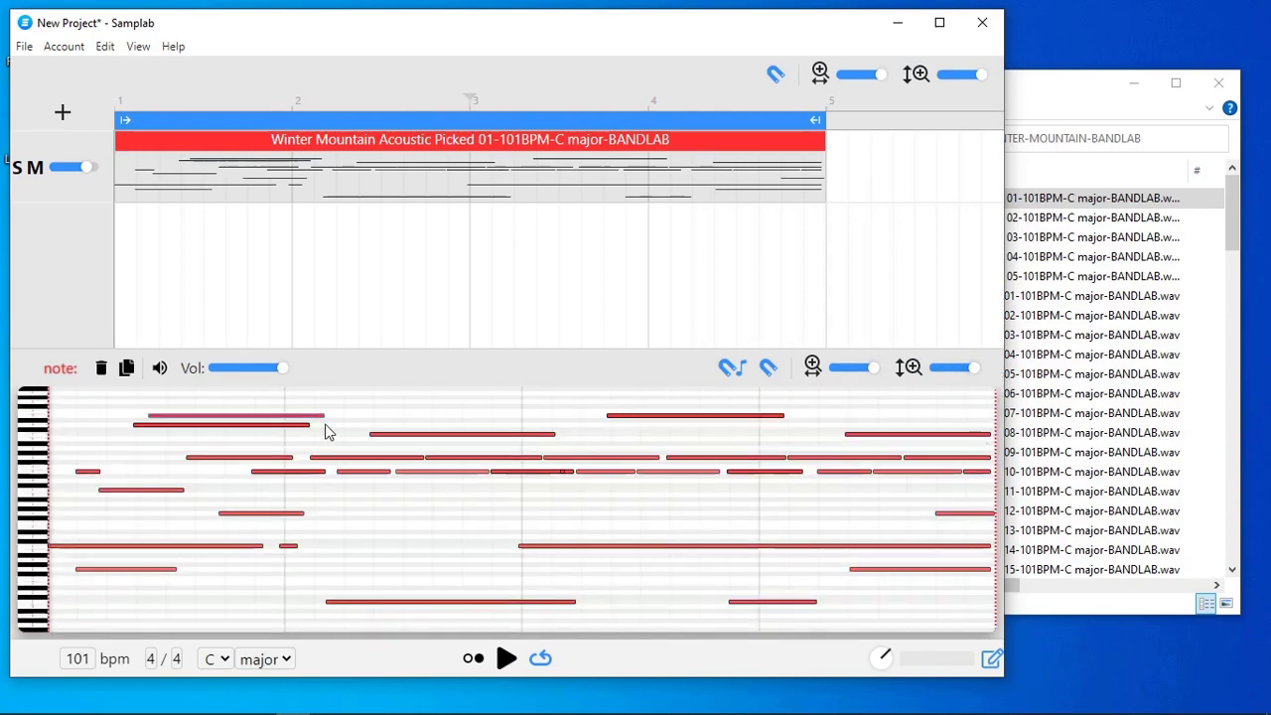
pyautogui.moveTo(451, 31); pyautogui.dragTo(635, 43)
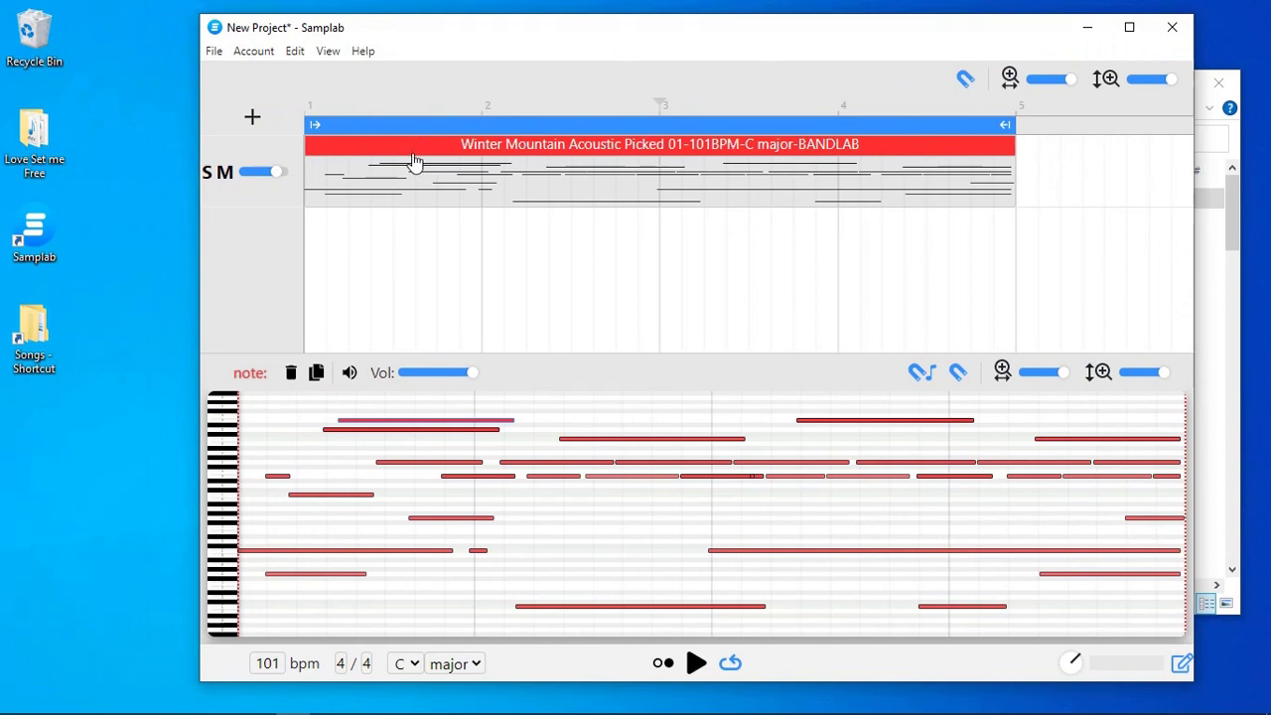
pyautogui.moveTo(417, 159); pyautogui.dragTo(105, 463)
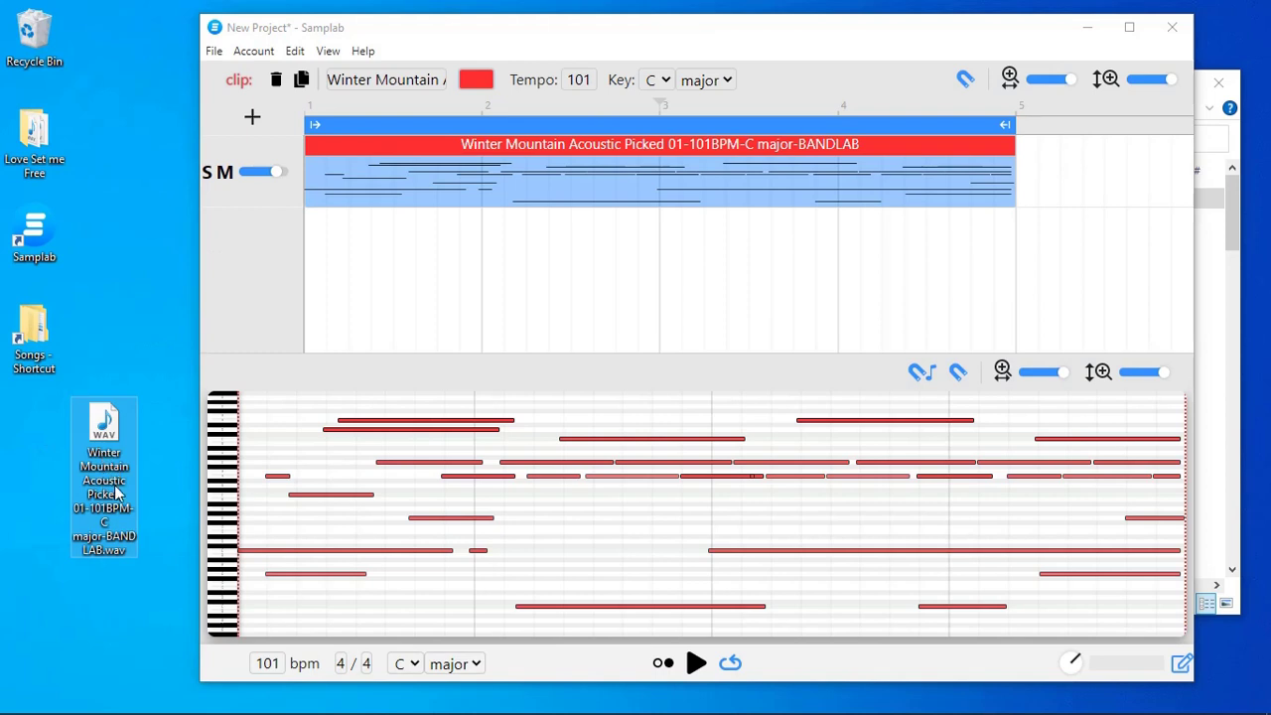
pyautogui.doubleClick(104, 433)
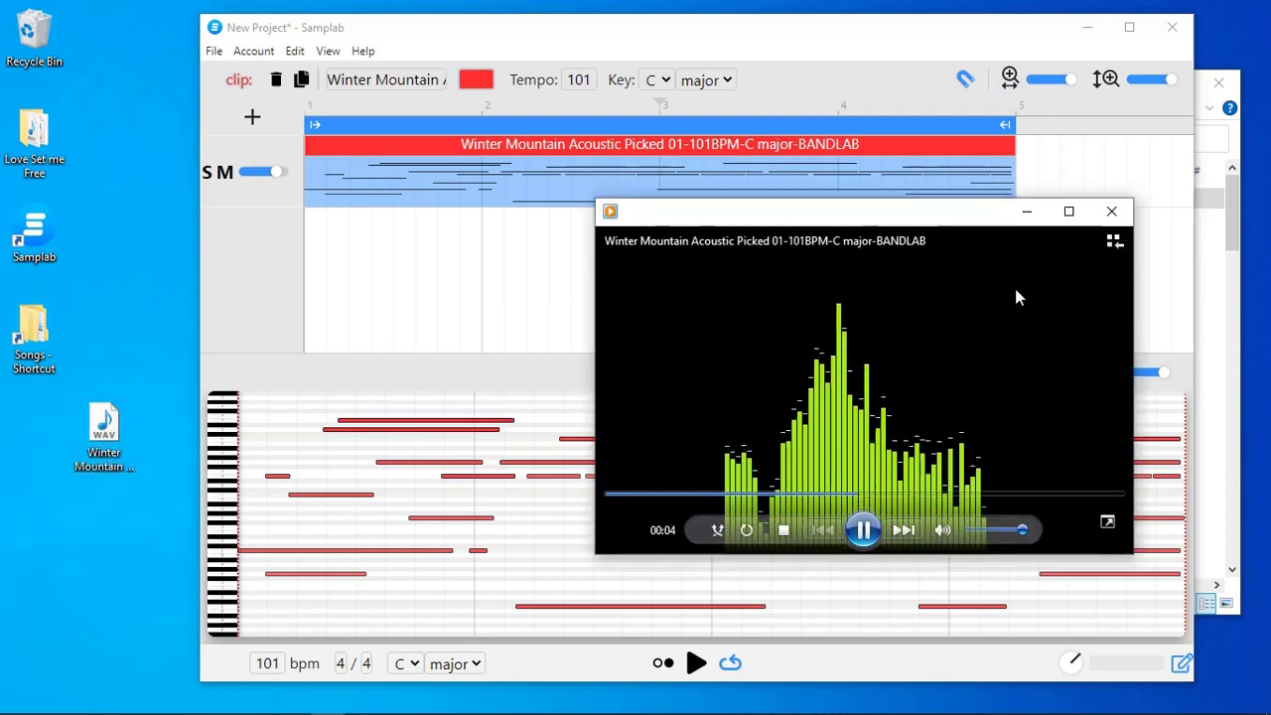
pyautogui.click(1112, 213)
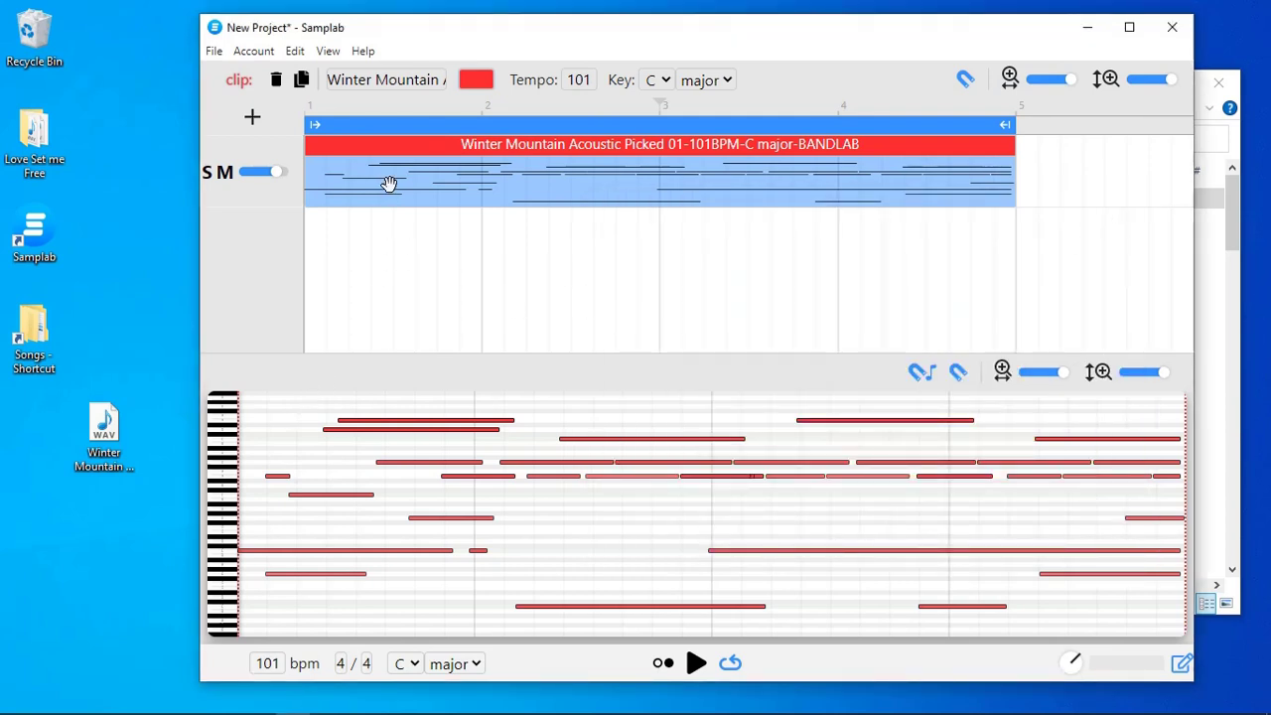
# Step: Deselect the Picked clip, browse the Edit and File menus, and move the window left
pyautogui.click(298, 71)
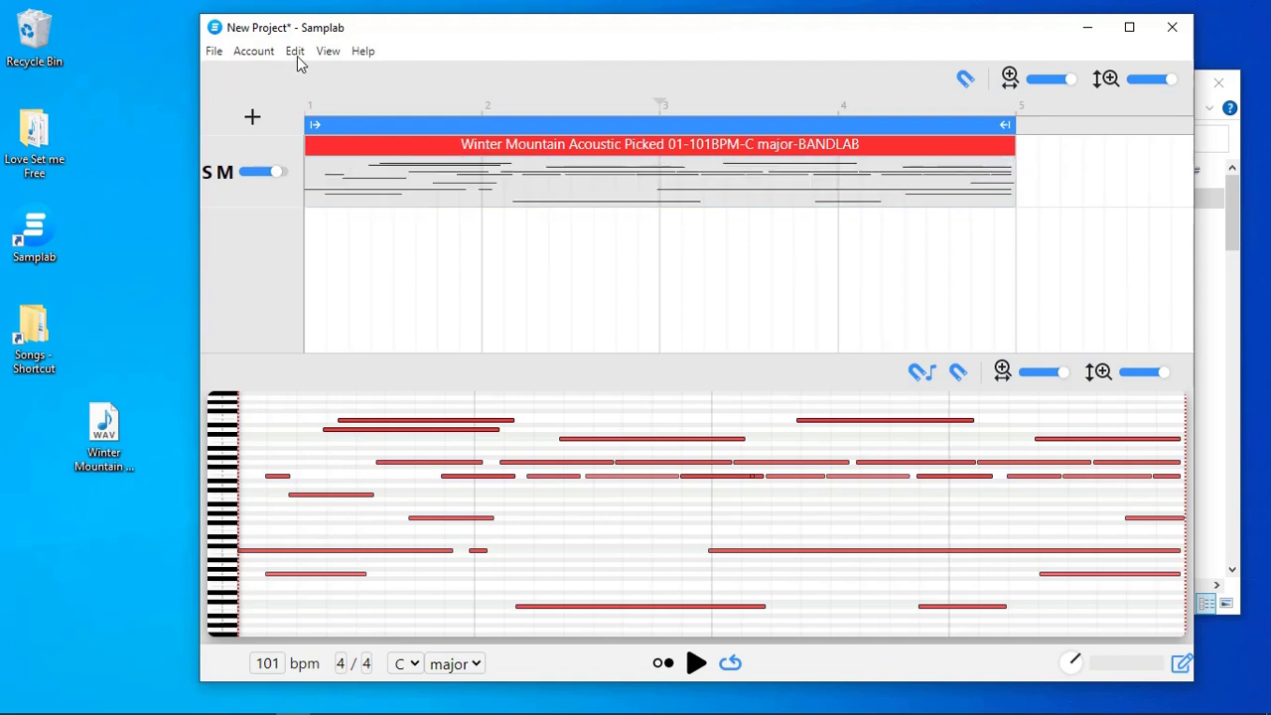
pyautogui.click(295, 52)
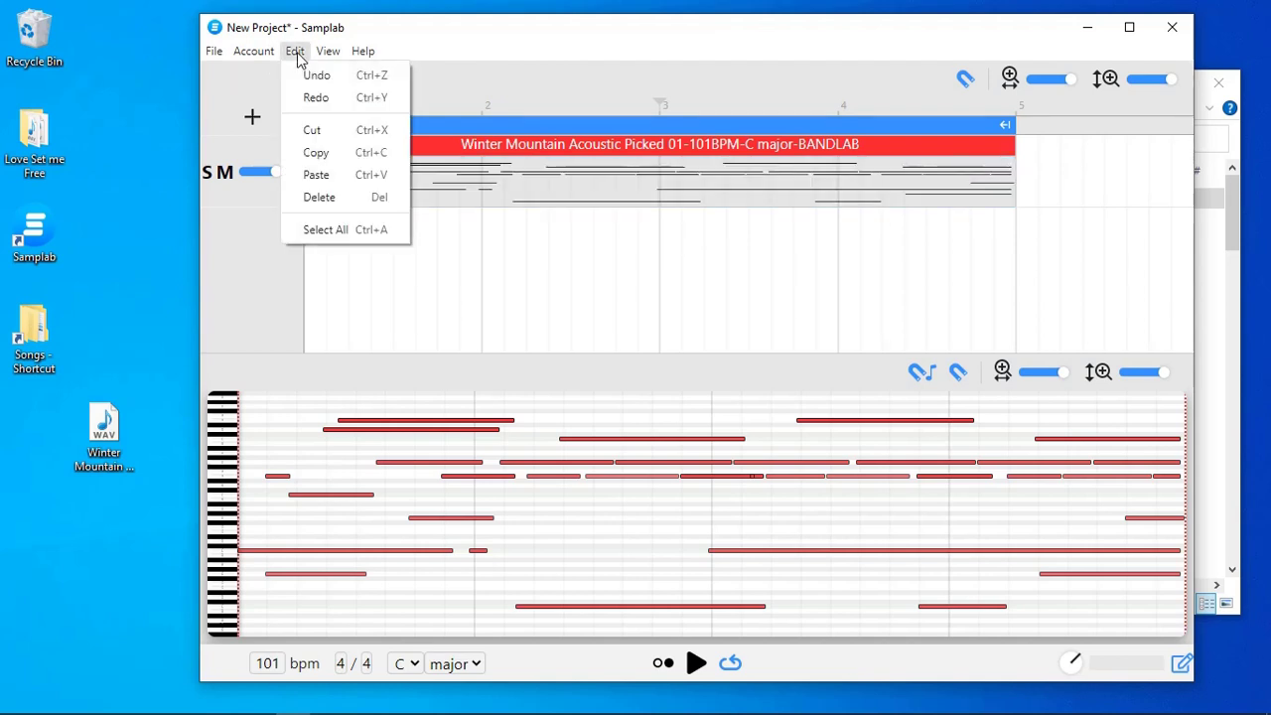
pyautogui.moveTo(327, 58)
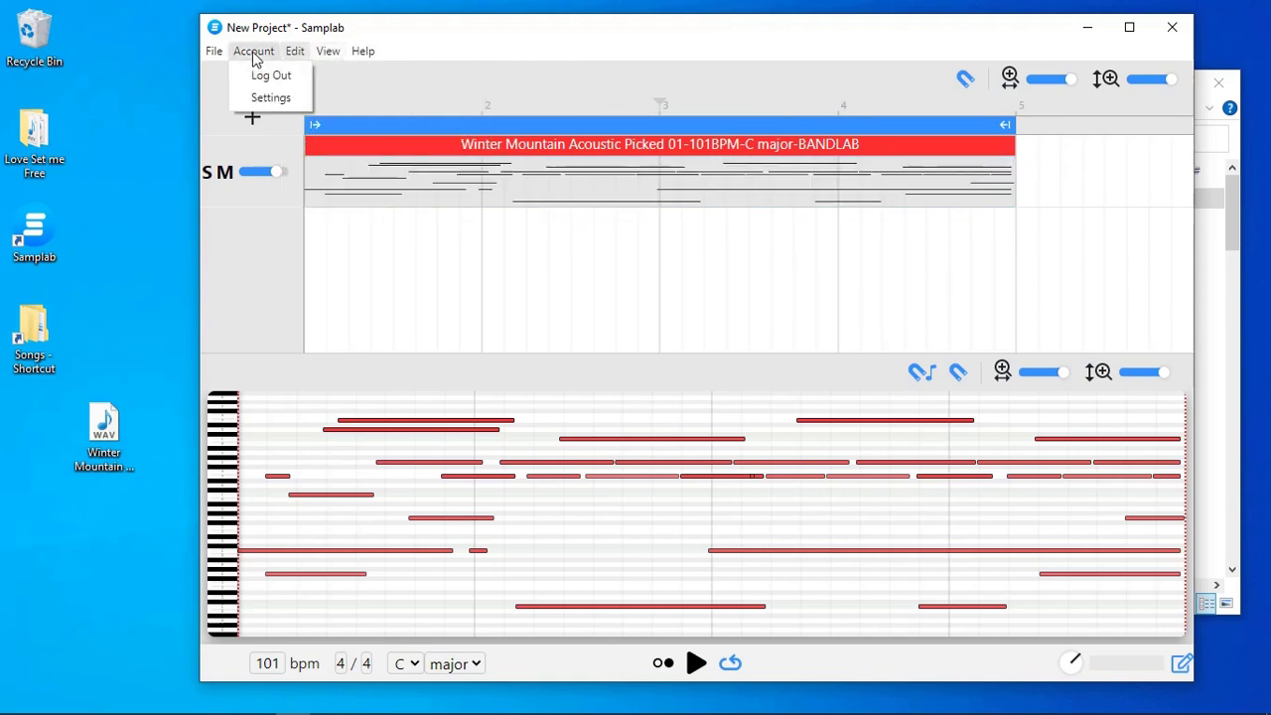
pyautogui.moveTo(212, 58)
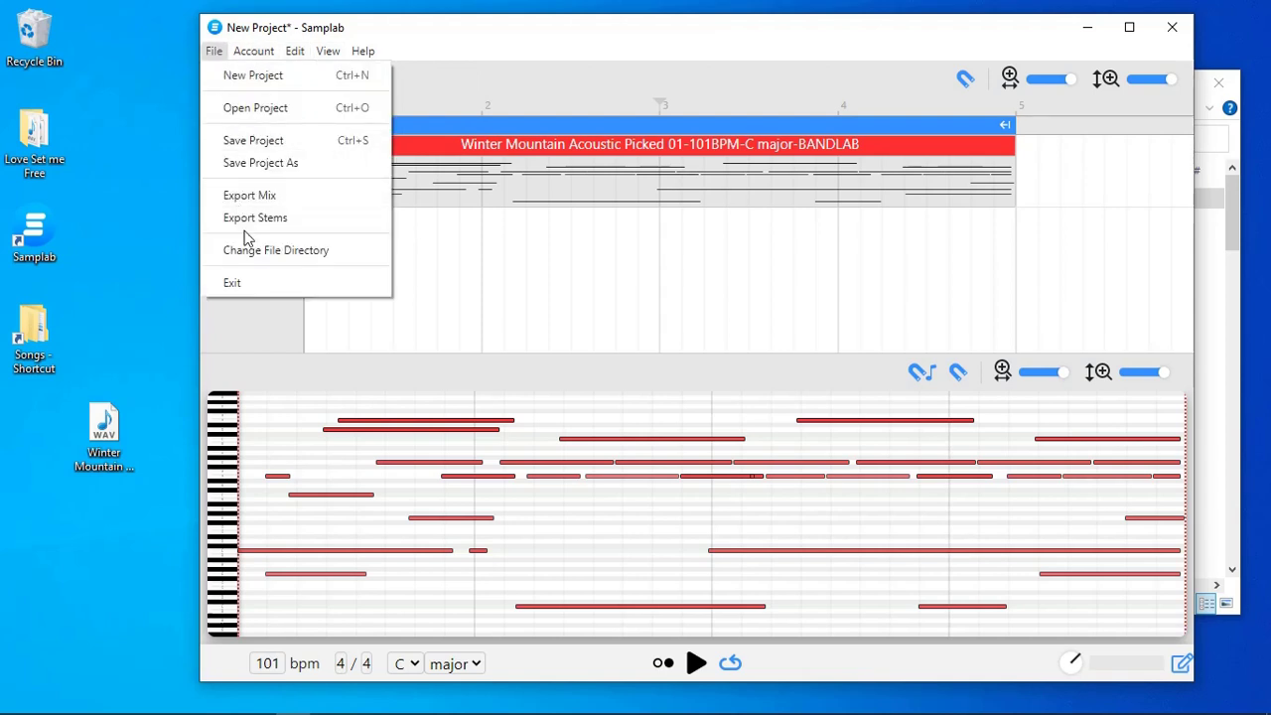
pyautogui.click(559, 52)
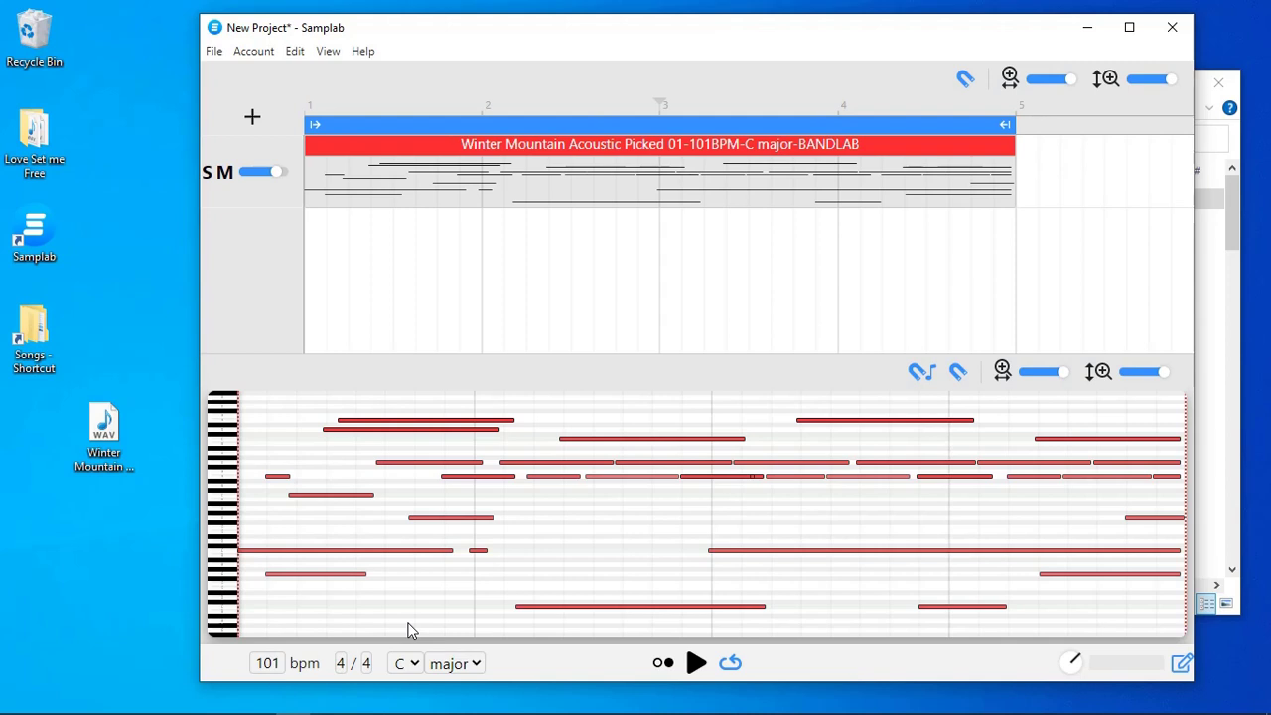
pyautogui.moveTo(497, 26); pyautogui.dragTo(382, 23)
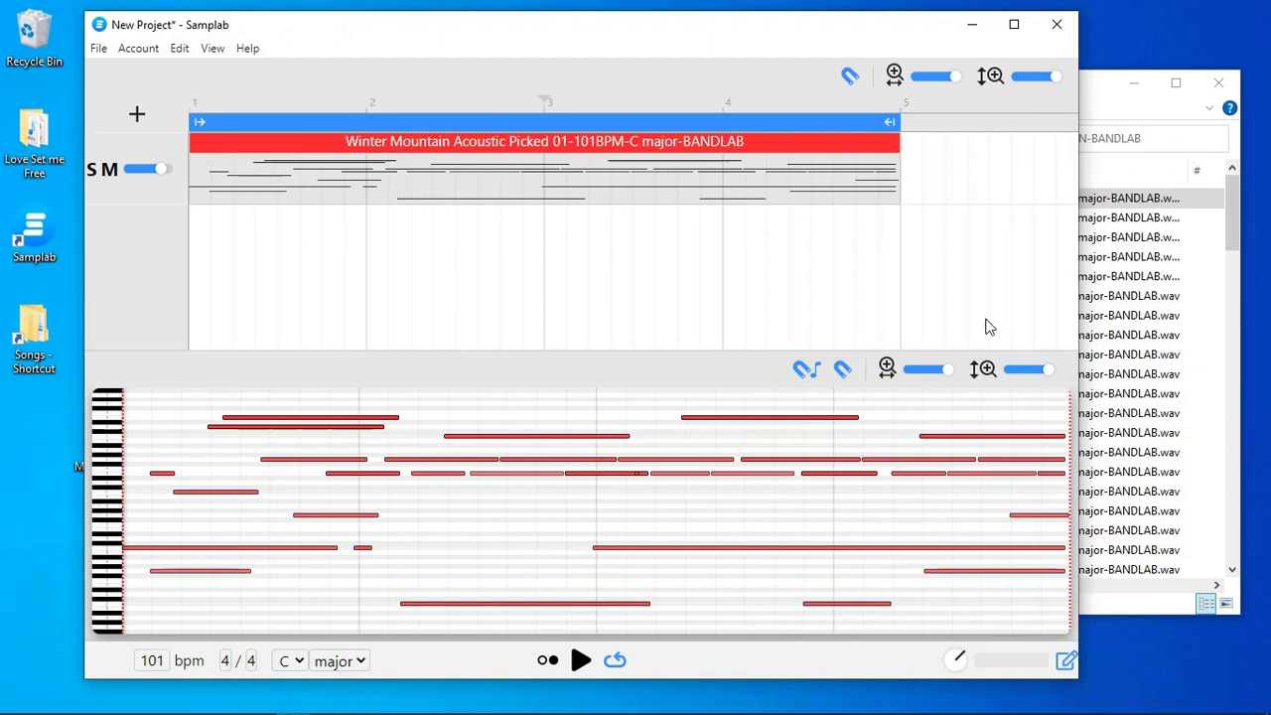
# Step: Import Winter Mountain Acoustic Strum 01 as harmonic with estimated tempo and key, preview, and accept
pyautogui.click(1132, 199)
pyautogui.moveTo(1000, 301); pyautogui.dragTo(148, 278)
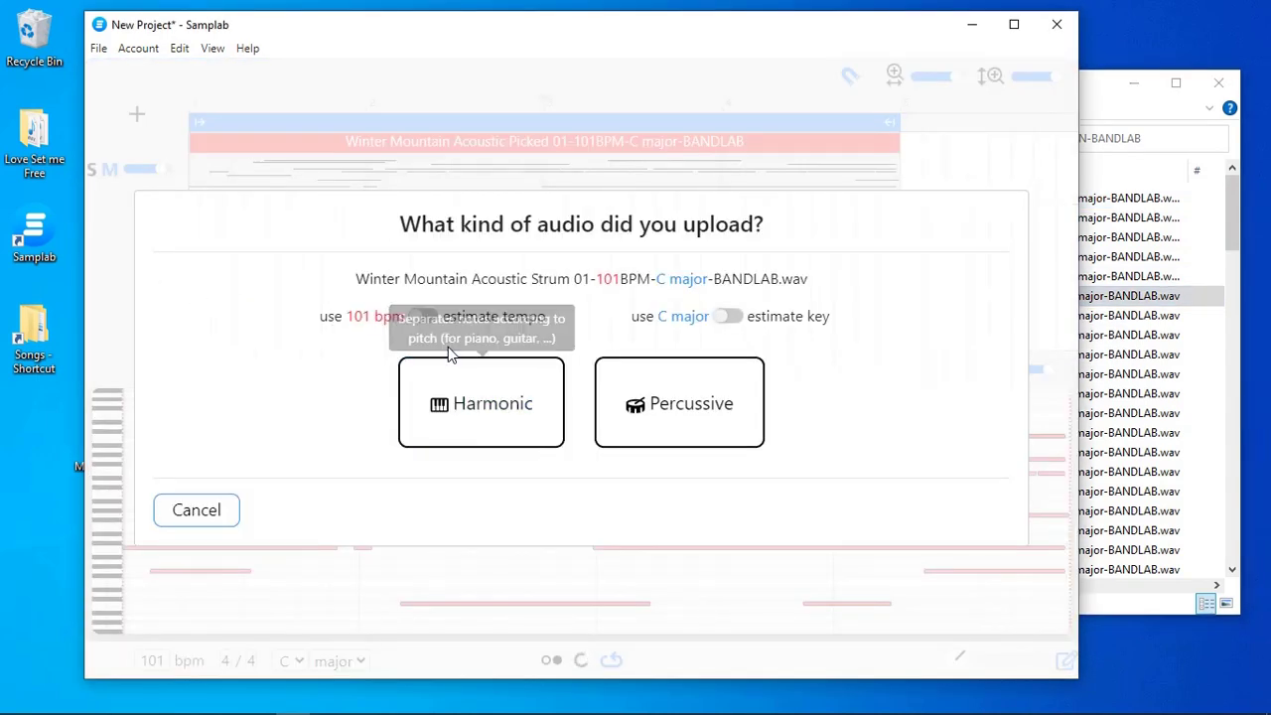
pyautogui.click(425, 318)
pyautogui.click(723, 318)
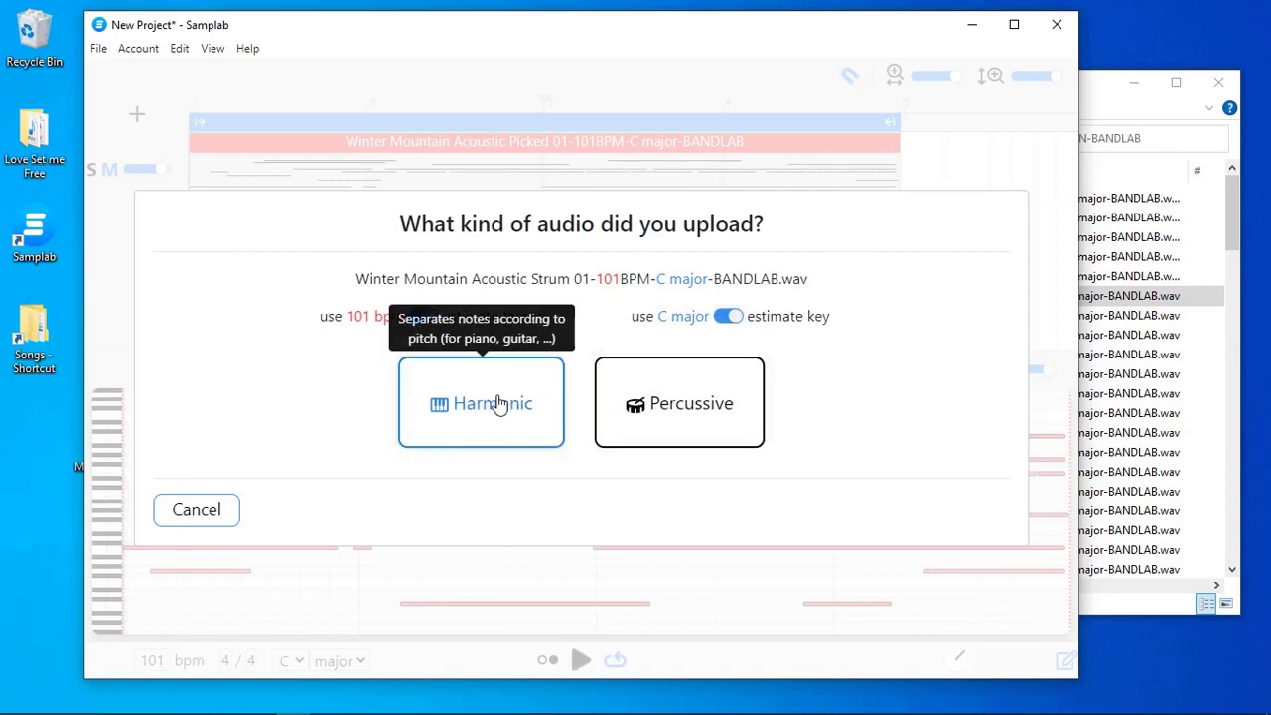
pyautogui.click(500, 403)
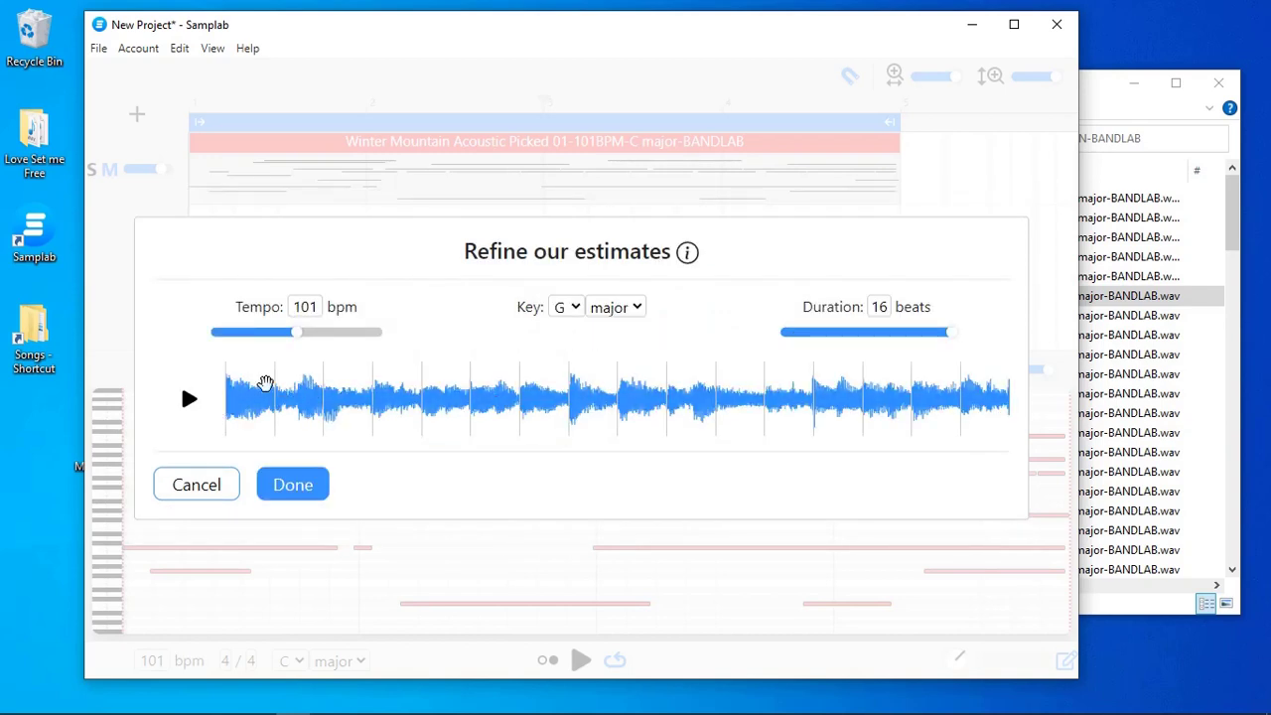
pyautogui.click(188, 401)
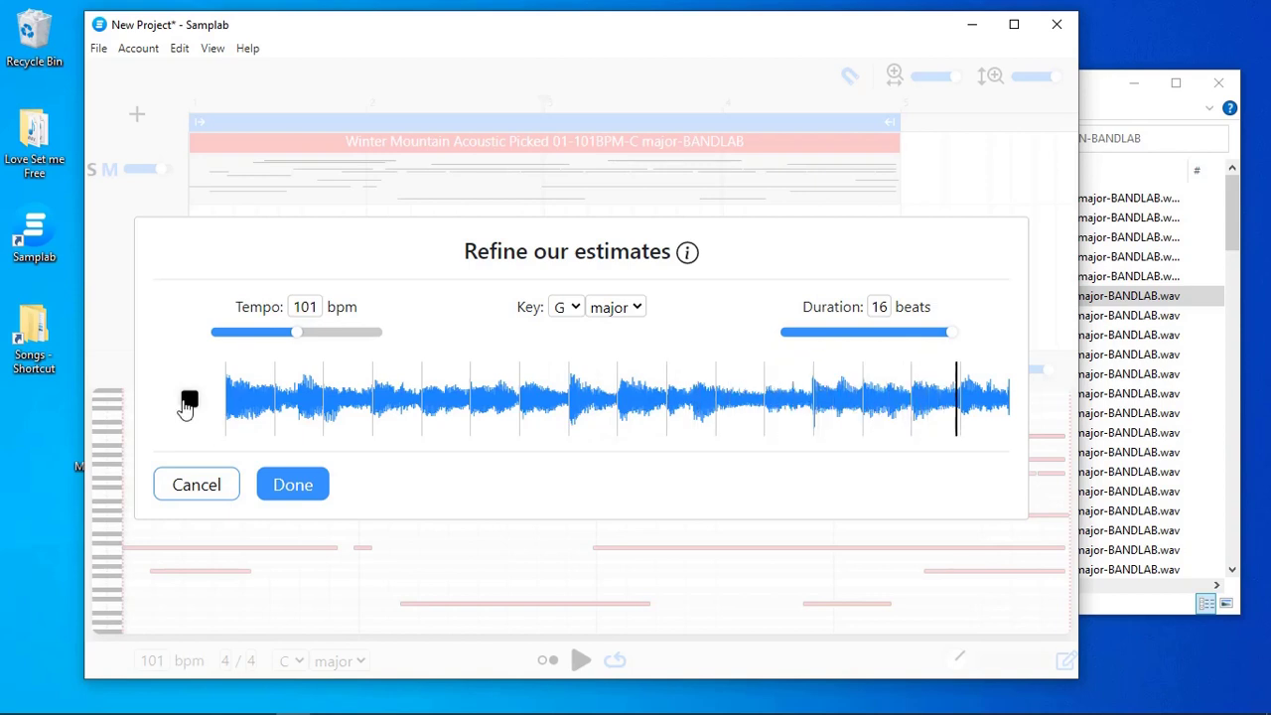
pyautogui.click(189, 402)
pyautogui.click(300, 484)
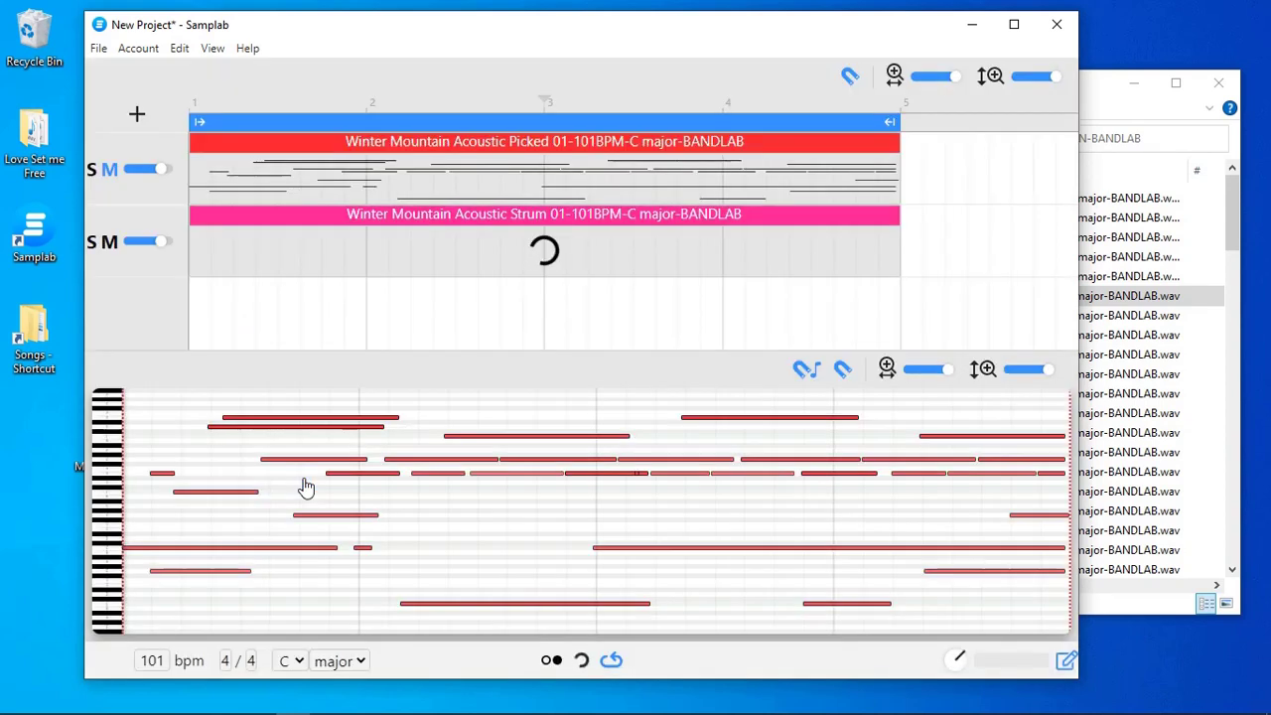
# Step: Show the Strum 01 clip's notes, toggle the Picked track's mute off and on, and audition the loops
pyautogui.click(454, 226)
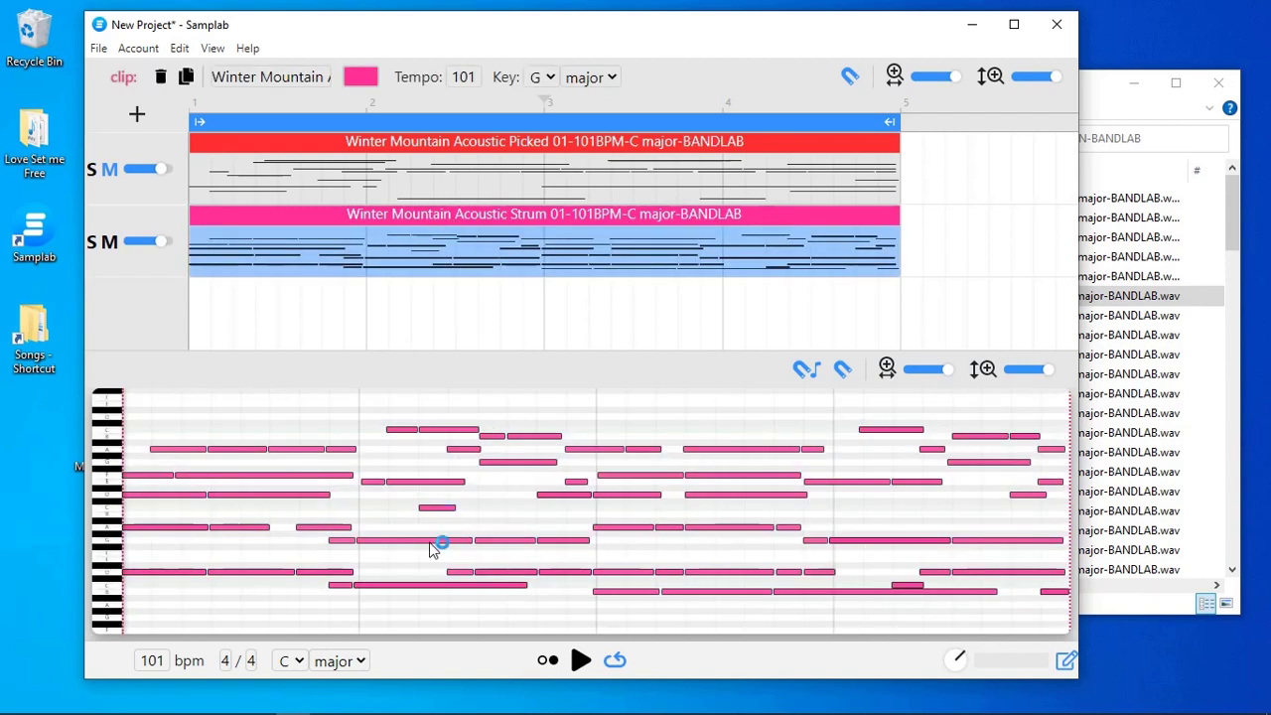
pyautogui.click(110, 173)
pyautogui.click(109, 173)
pyautogui.click(581, 661)
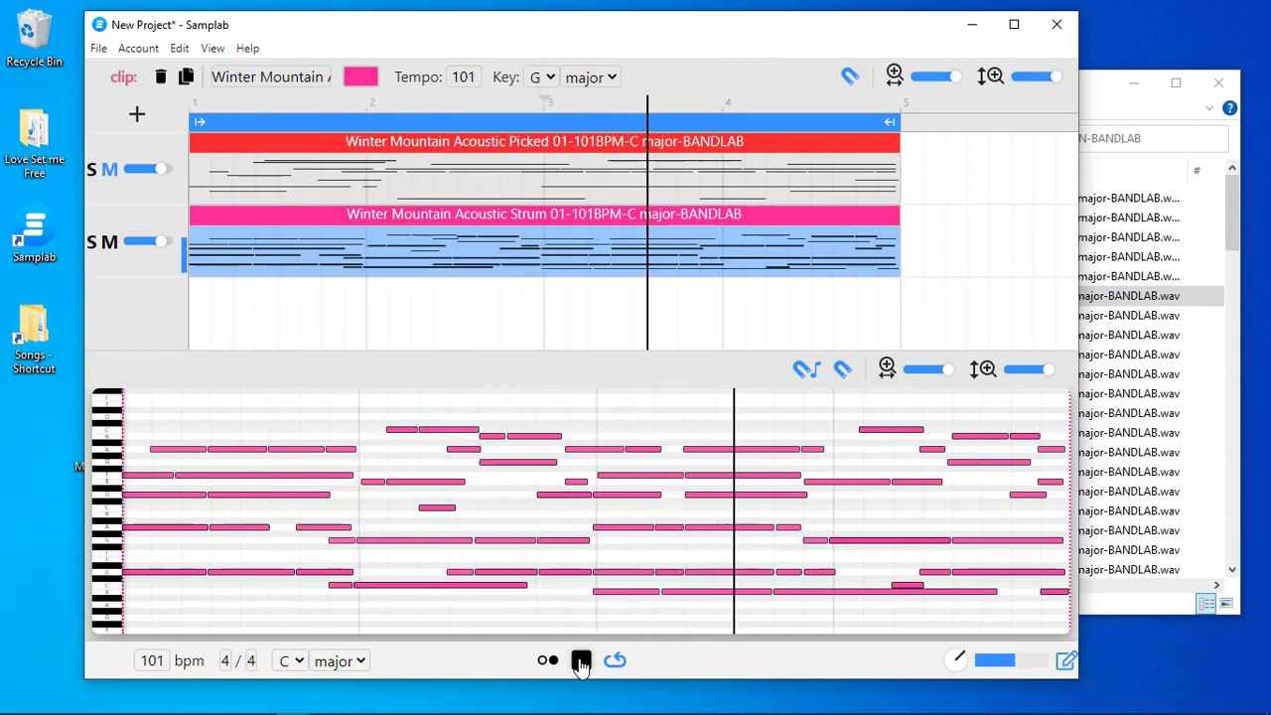
pyautogui.click(581, 661)
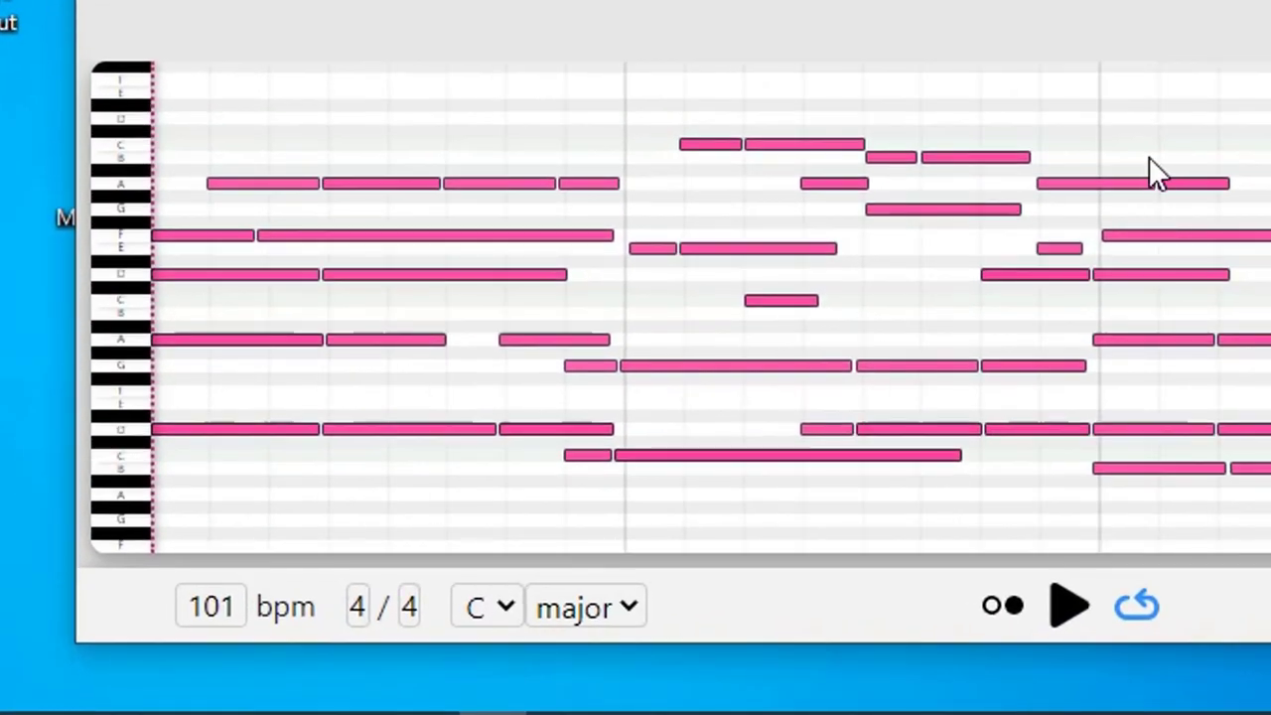
# Step: Set the project key to G major and audition the loop
pyautogui.click(501, 607)
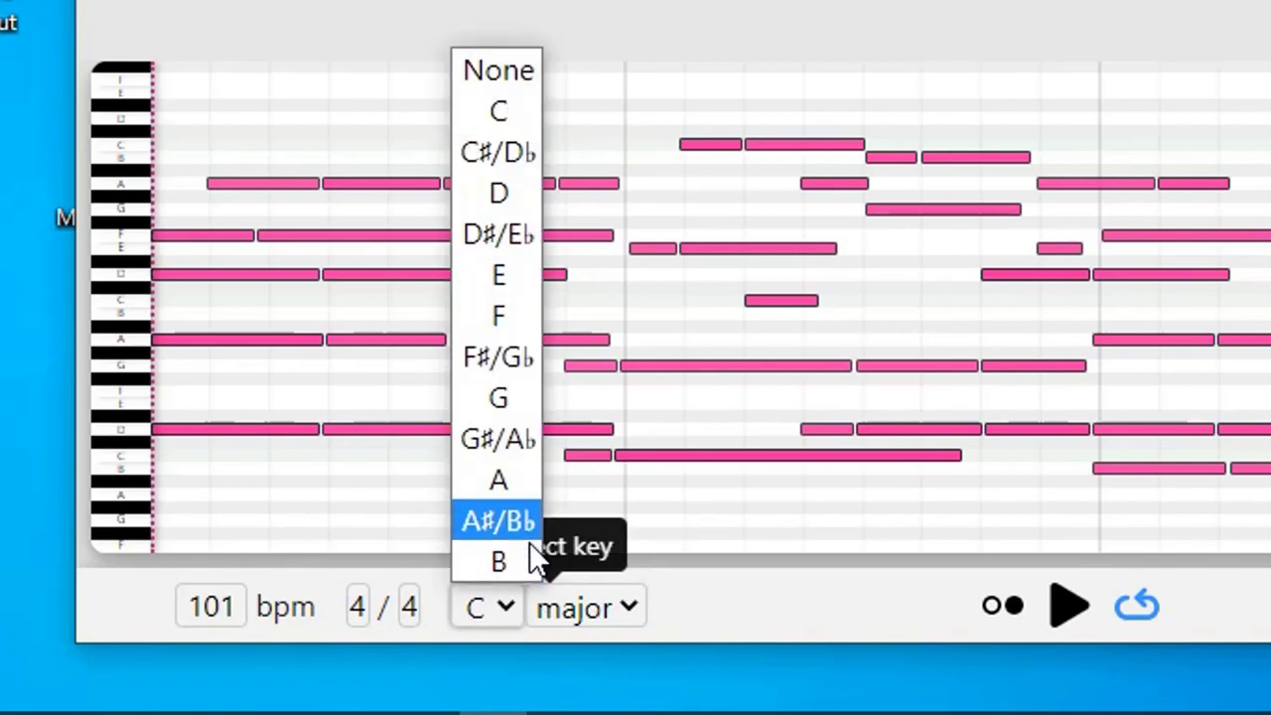
pyautogui.click(508, 397)
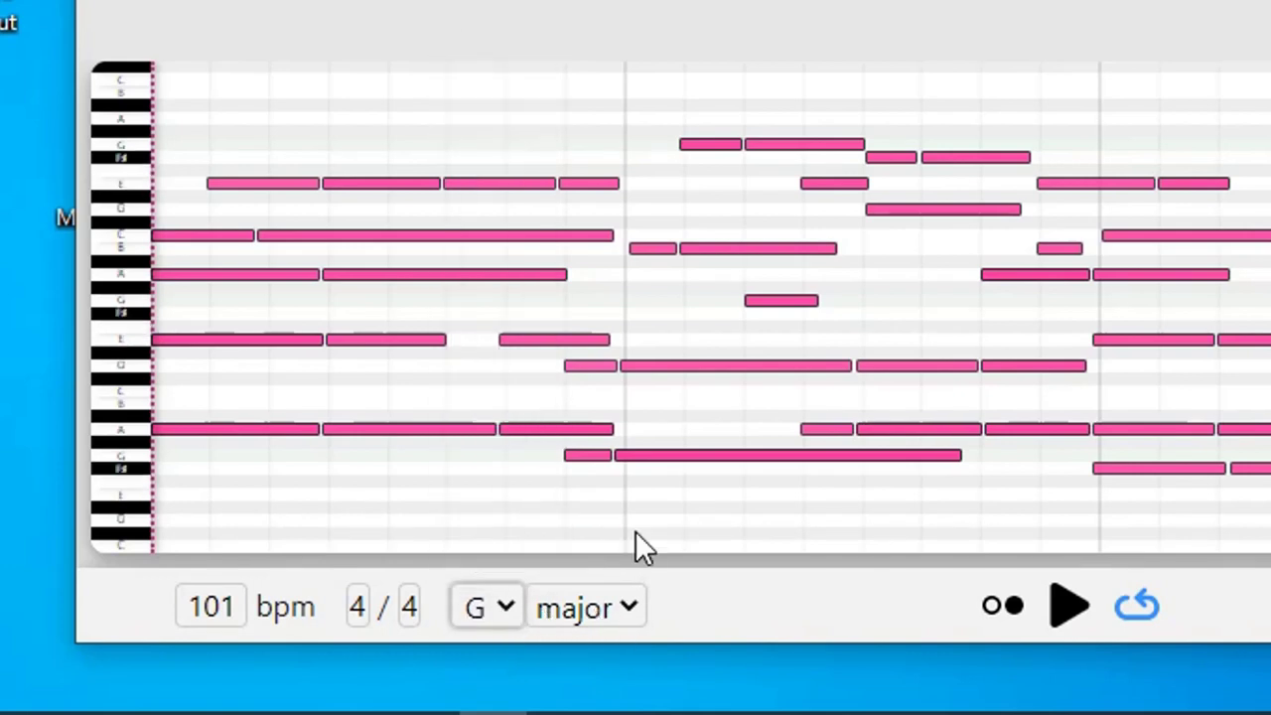
pyautogui.click(1074, 610)
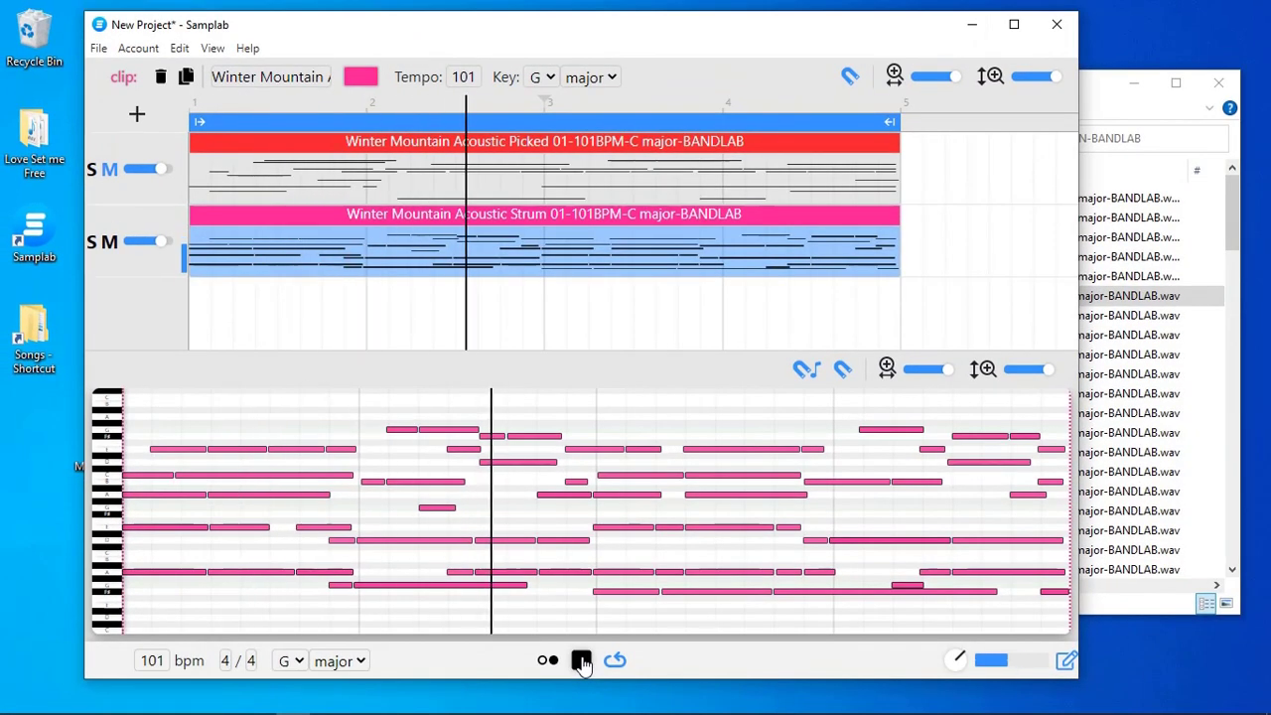
pyautogui.click(582, 662)
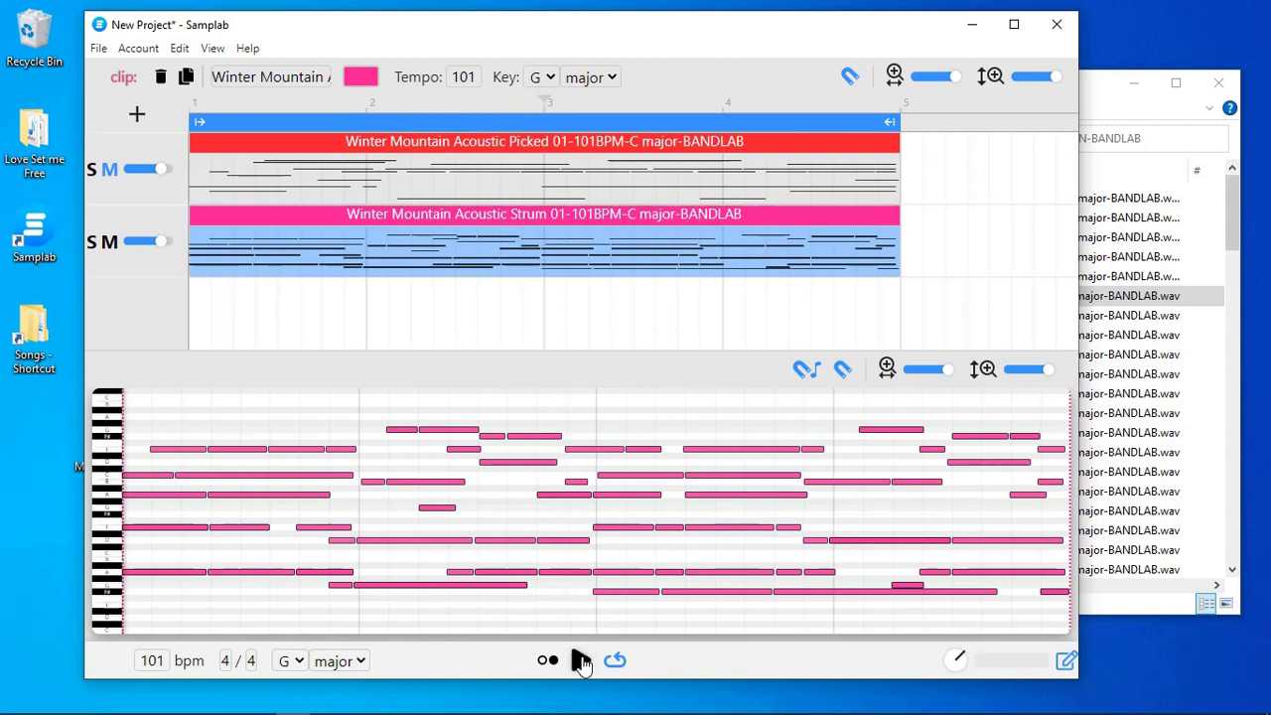
# Step: Switch the key mode to minor and audition the loop in G minor
pyautogui.click(361, 663)
pyautogui.click(346, 702)
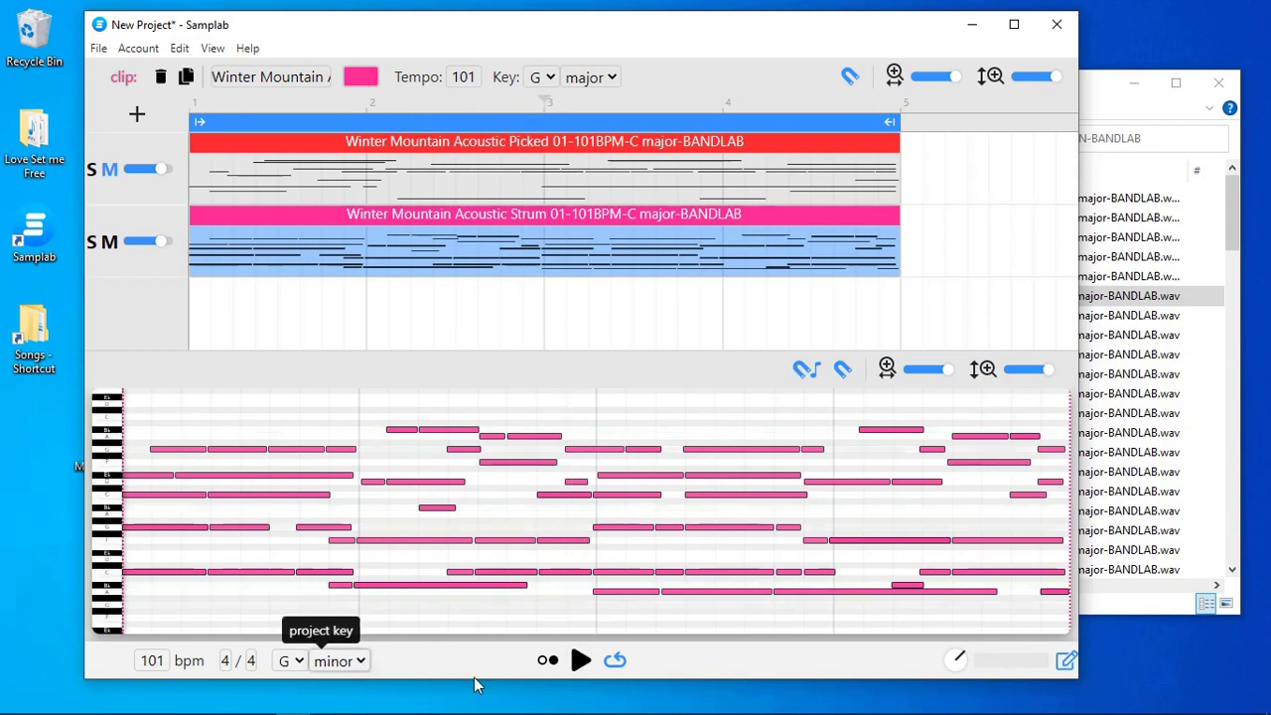
pyautogui.click(581, 662)
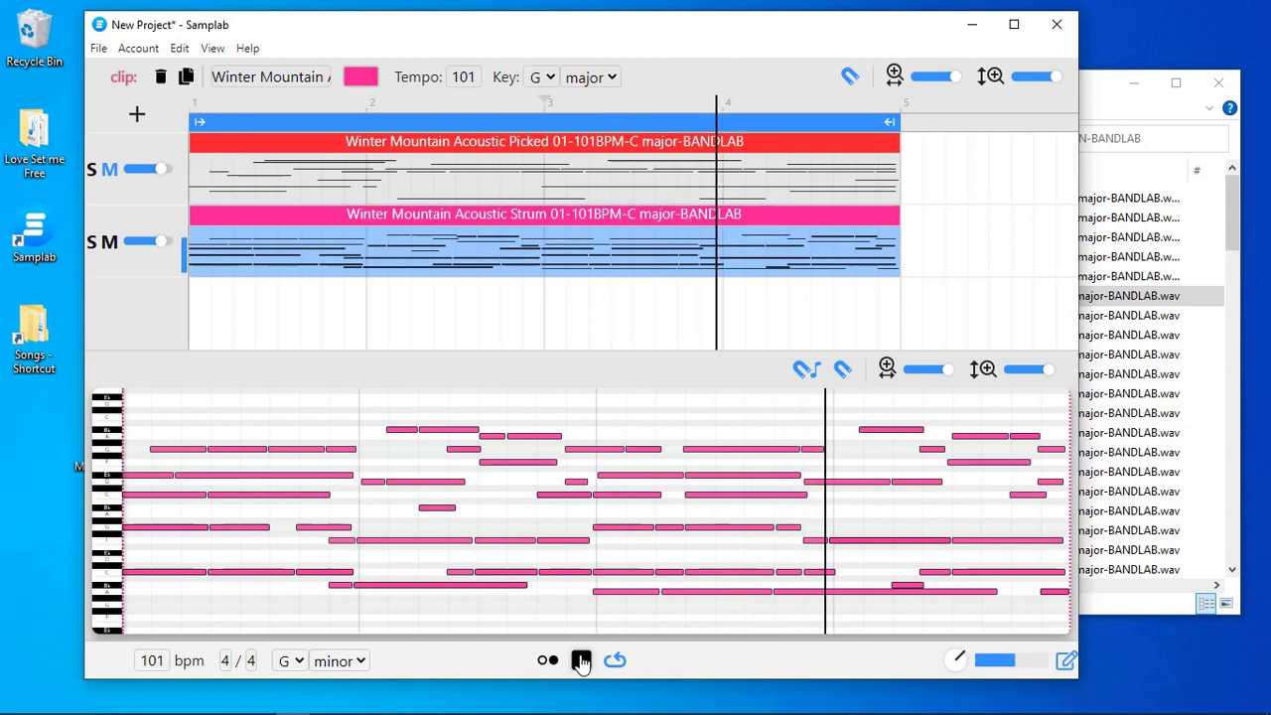
pyautogui.click(581, 661)
# Step: Change the project key to F minor and audition the loop
pyautogui.click(303, 663)
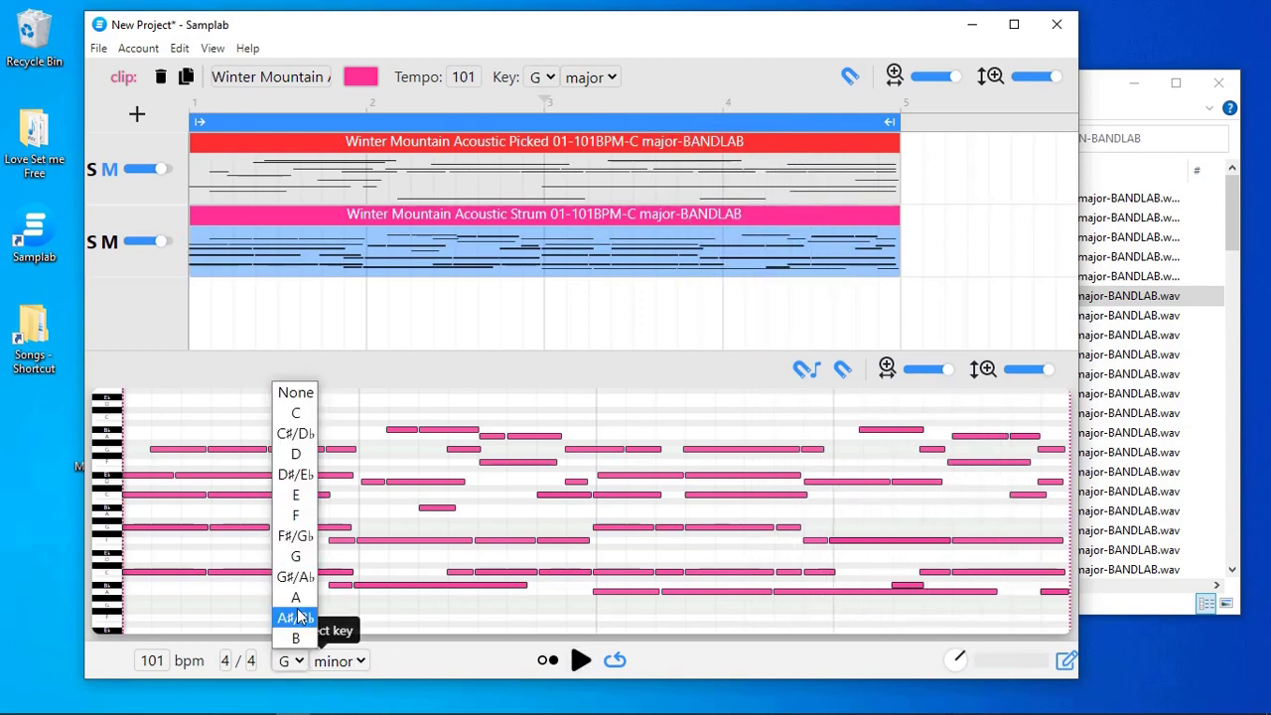
pyautogui.click(301, 518)
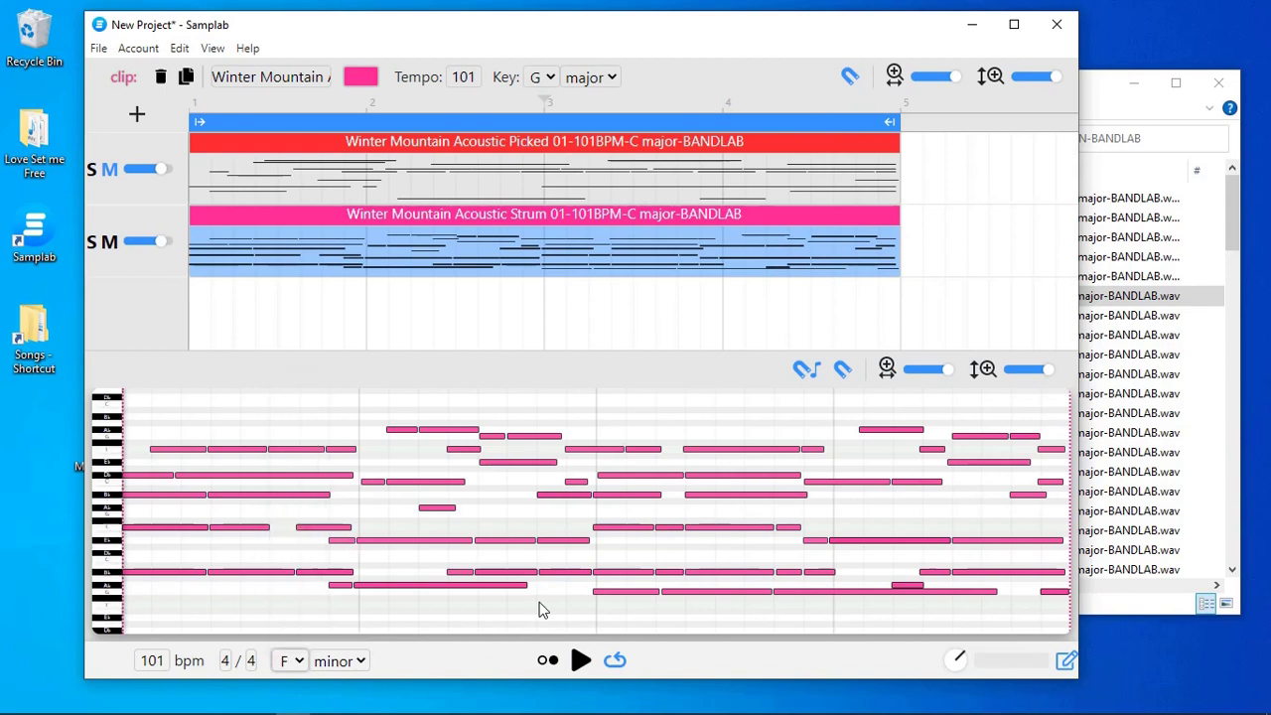
pyautogui.click(581, 661)
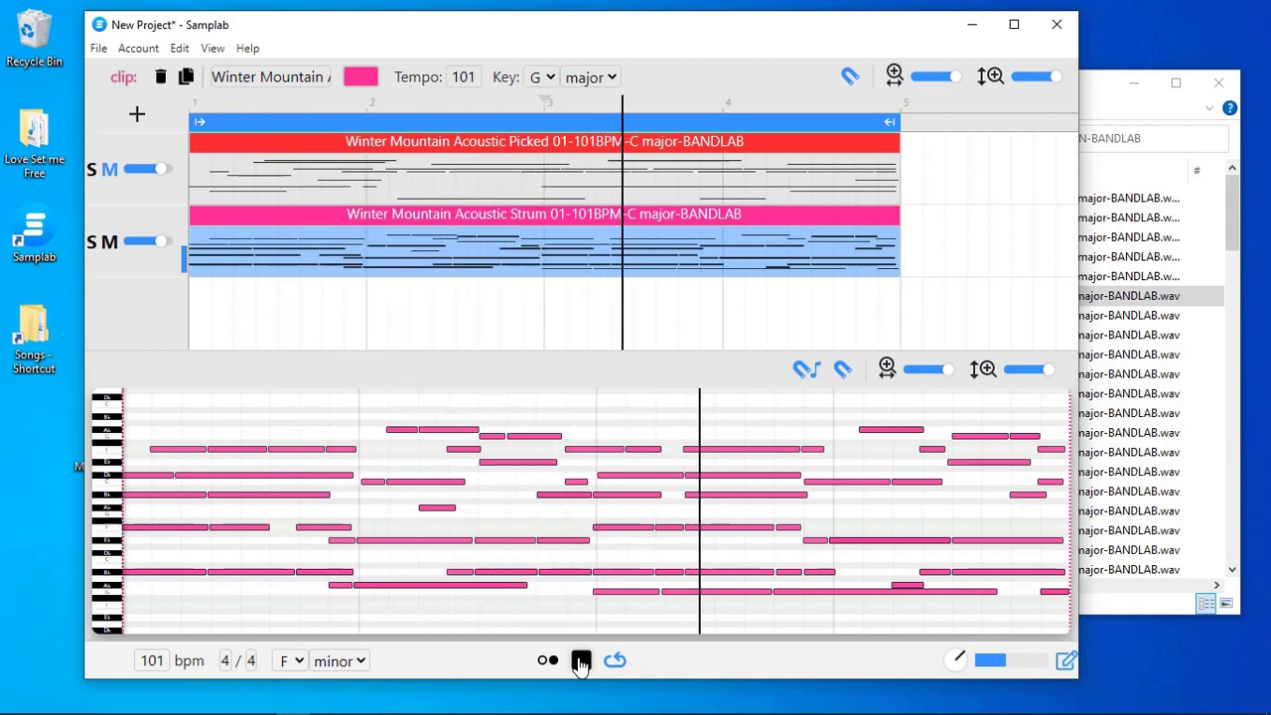
pyautogui.click(581, 661)
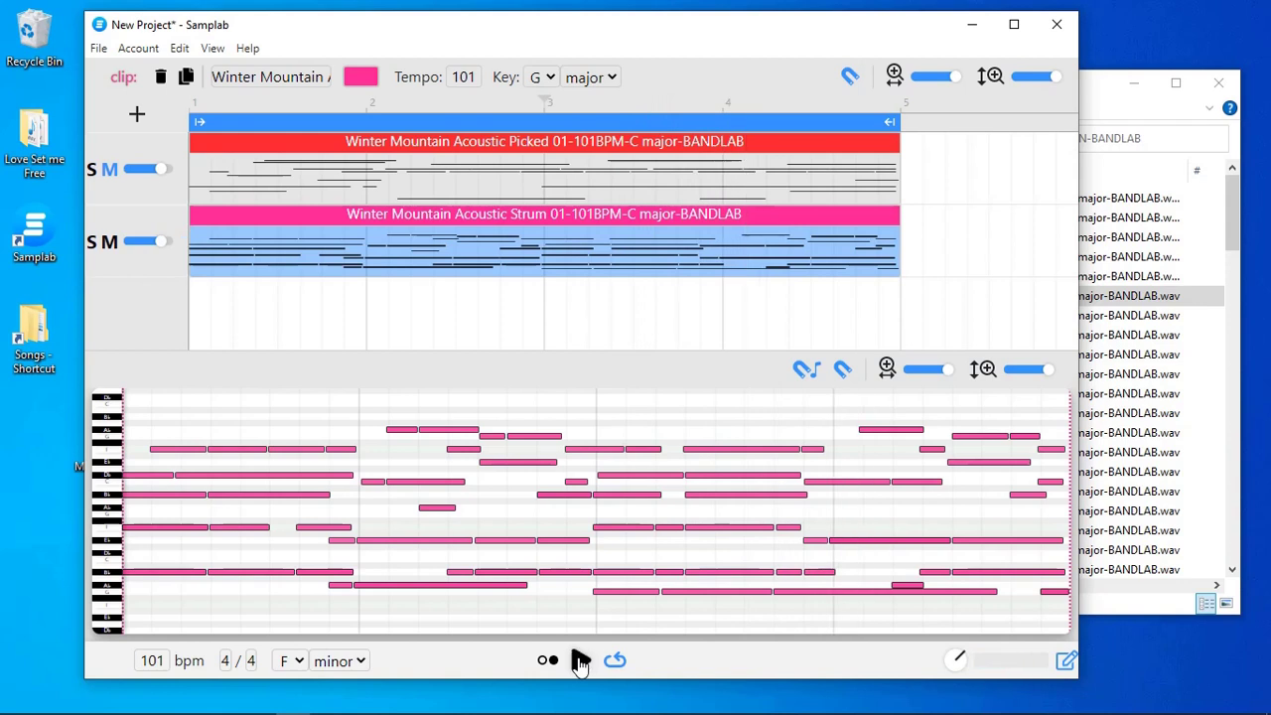